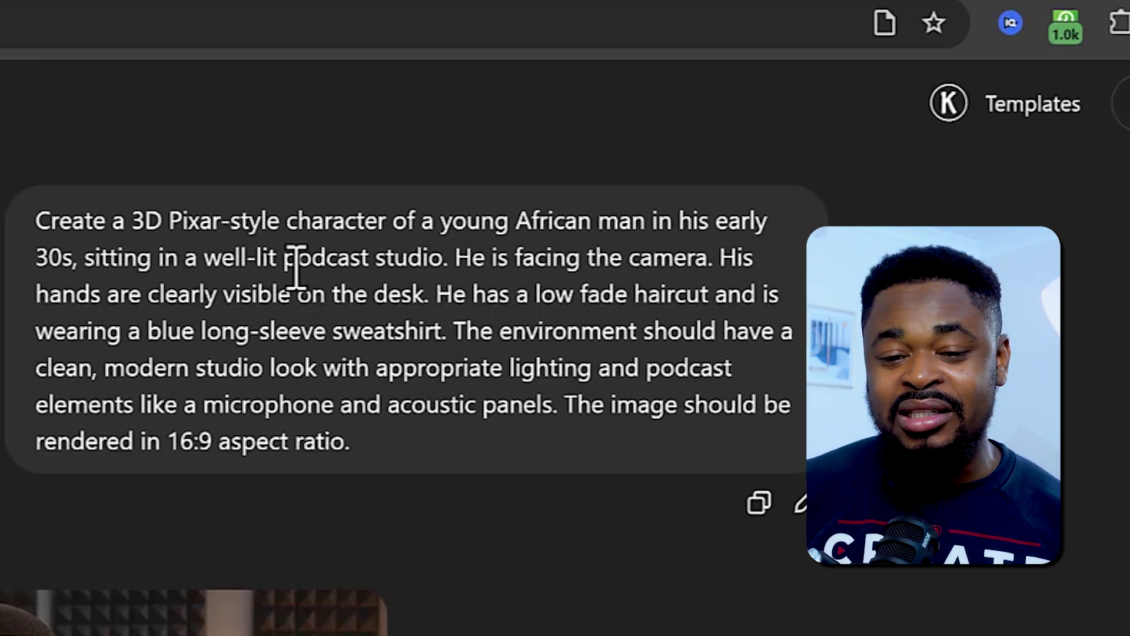
Step: Examine the image prompt's description of the podcast setting and the character's pose, visible hands, low fade haircut and blue sweatshirt
left_click_drag(292, 261, 449, 257)
left_click(466, 259)
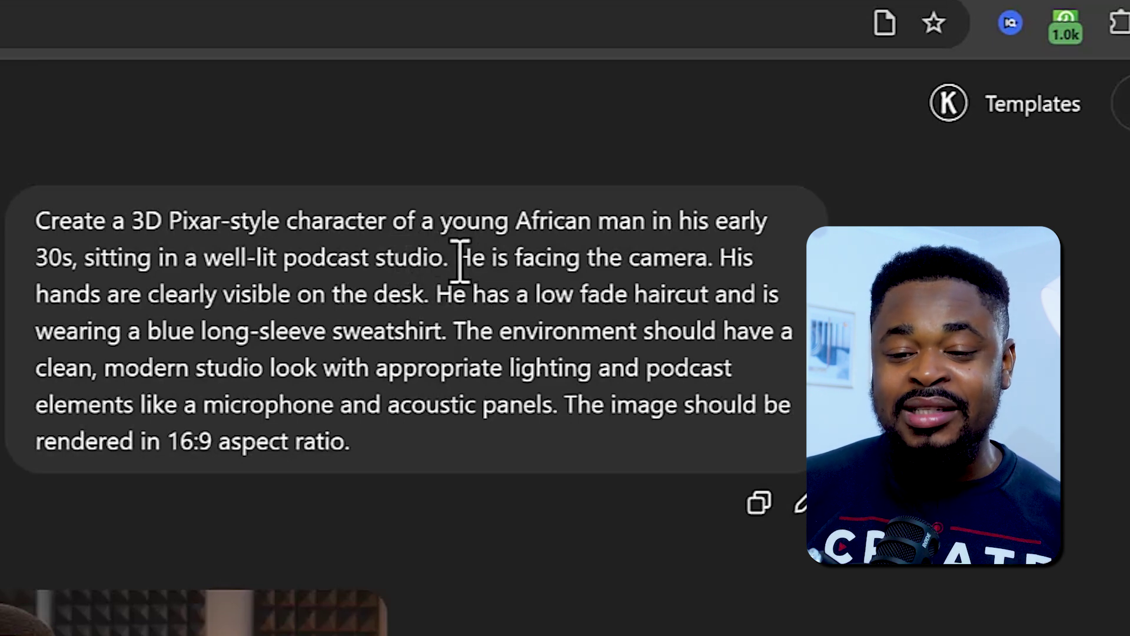
left_click_drag(461, 258, 699, 242)
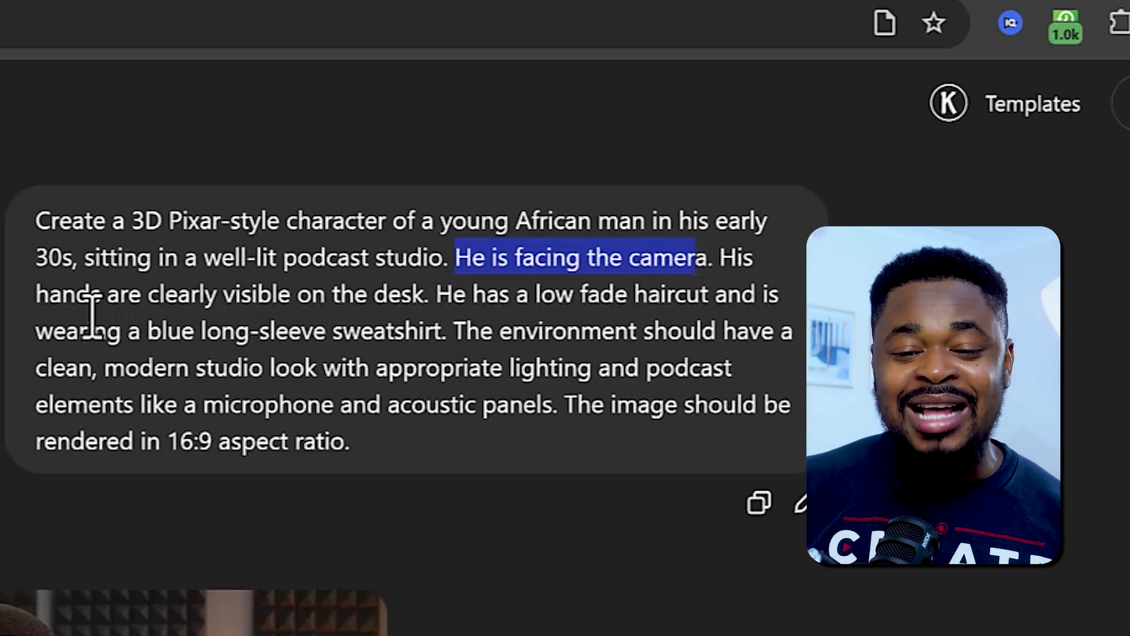
left_click(58, 306)
left_click_drag(59, 306, 348, 298)
left_click(770, 282)
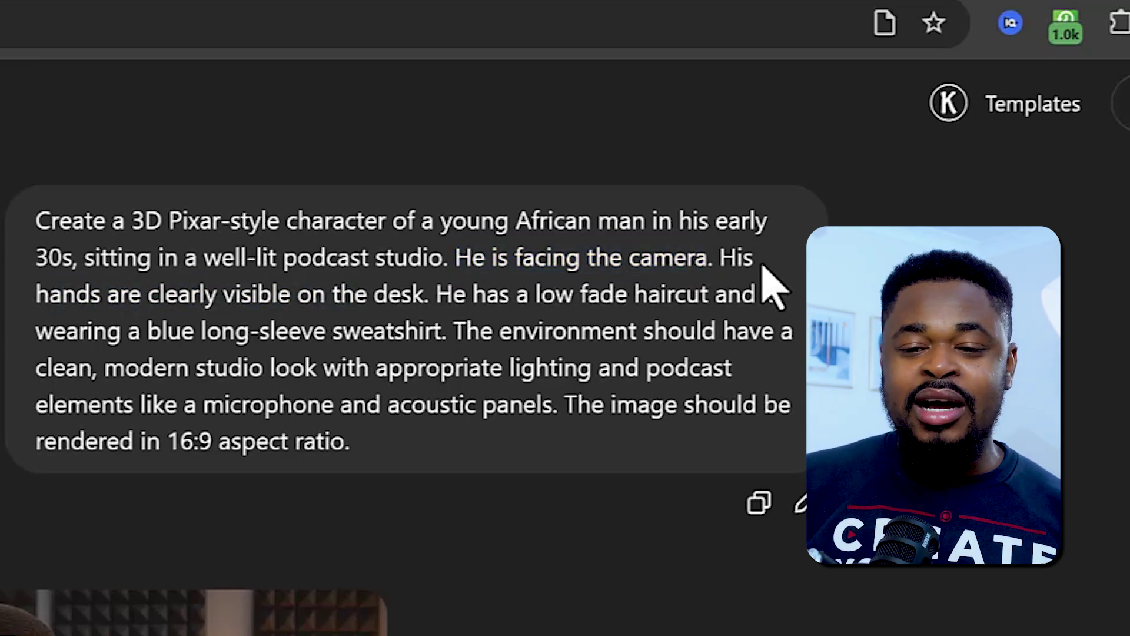
left_click_drag(730, 258, 441, 293)
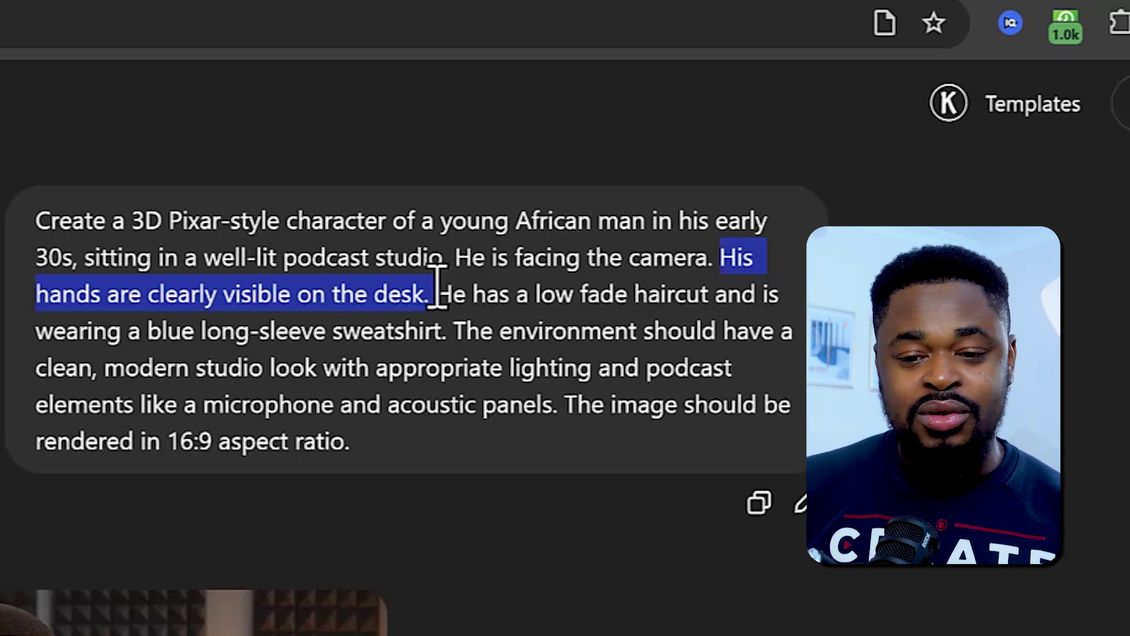
left_click_drag(454, 295, 670, 295)
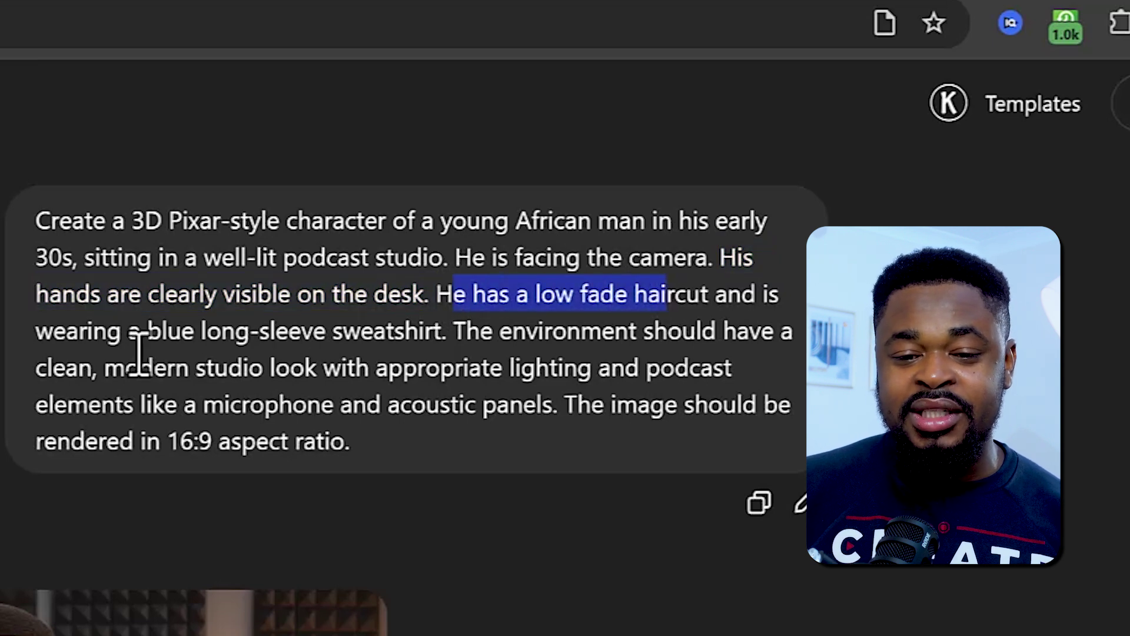
left_click_drag(59, 333, 443, 330)
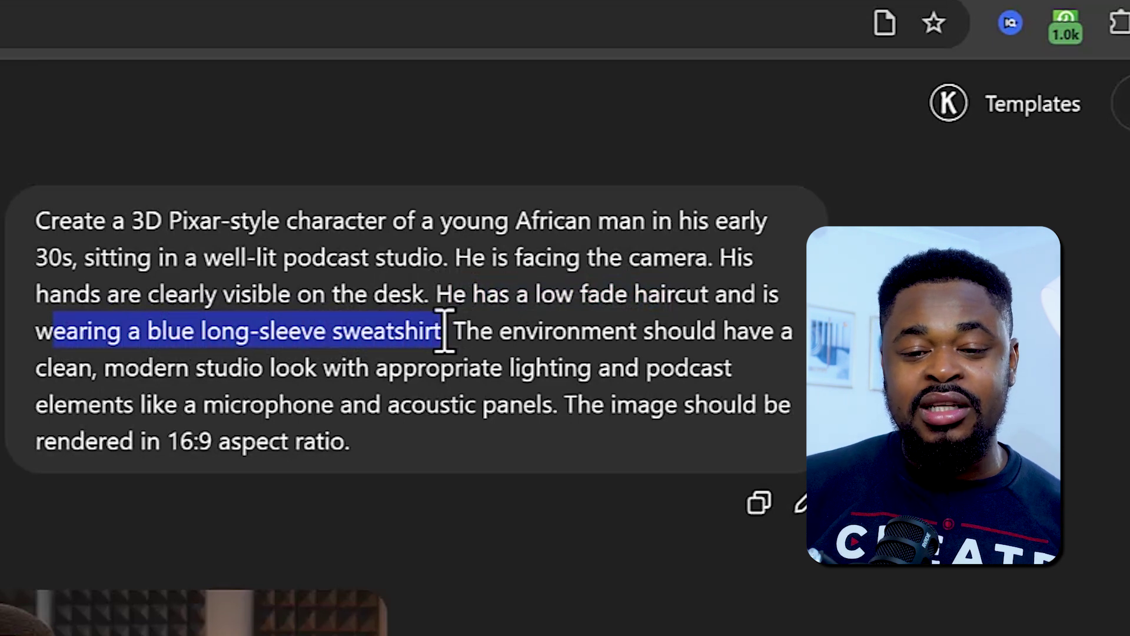
Step: Examine the prompt's wording on the studio environment, appropriate lighting, well-lit setting and 16:9 aspect ratio
left_click(253, 329)
left_click_drag(160, 330, 581, 365)
left_click(512, 404)
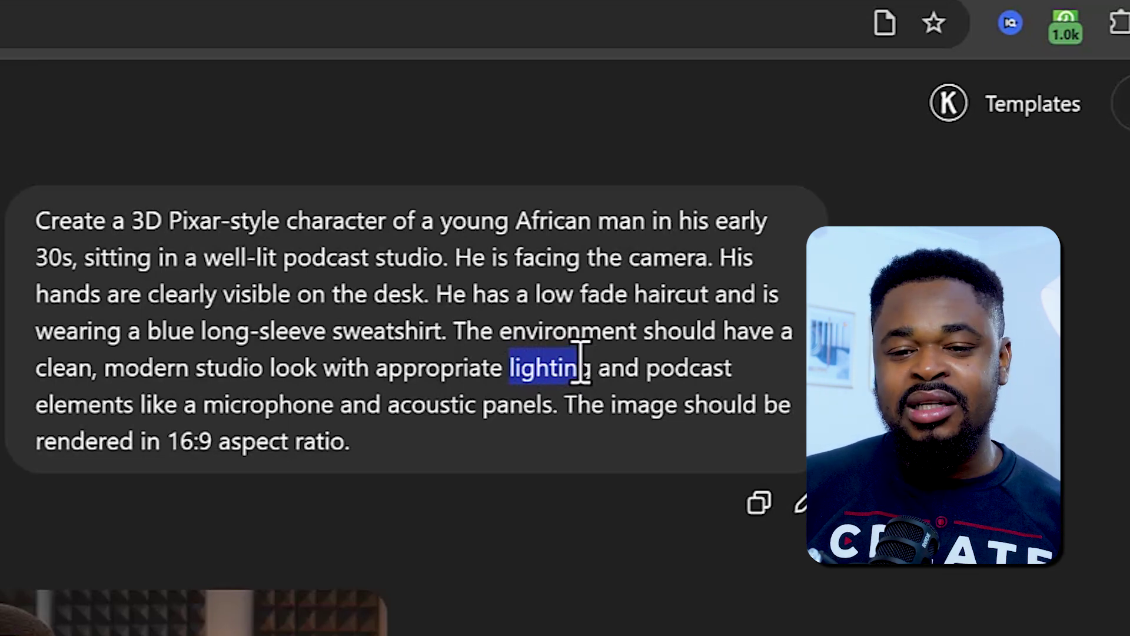
left_click(449, 368)
left_click_drag(418, 369, 583, 362)
left_click_drag(204, 258, 289, 259)
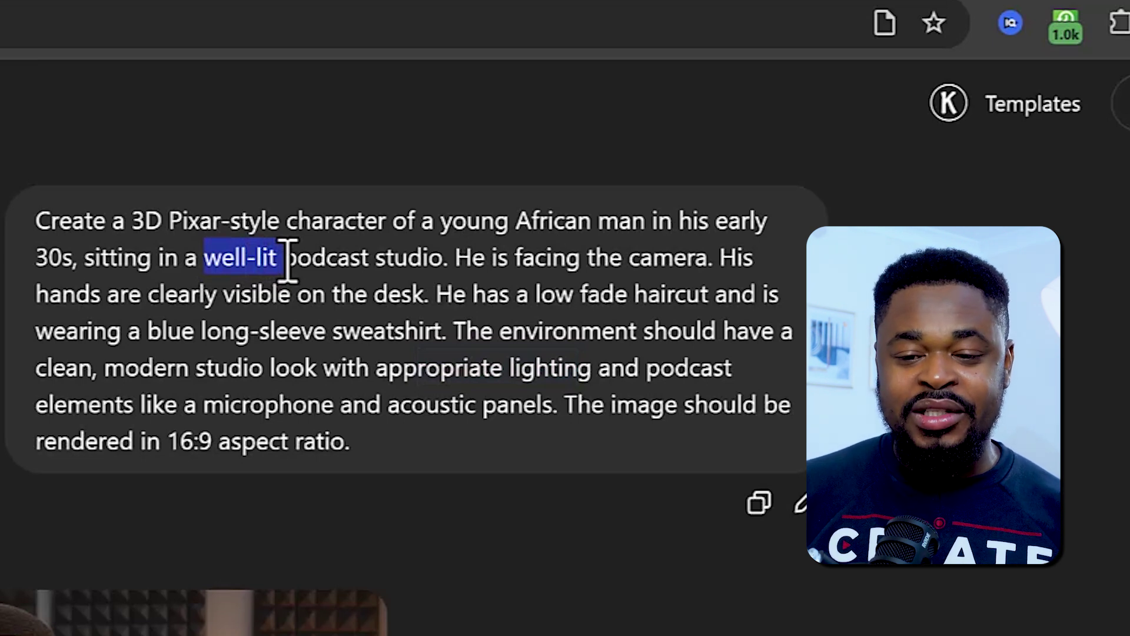
left_click_drag(565, 406, 612, 471)
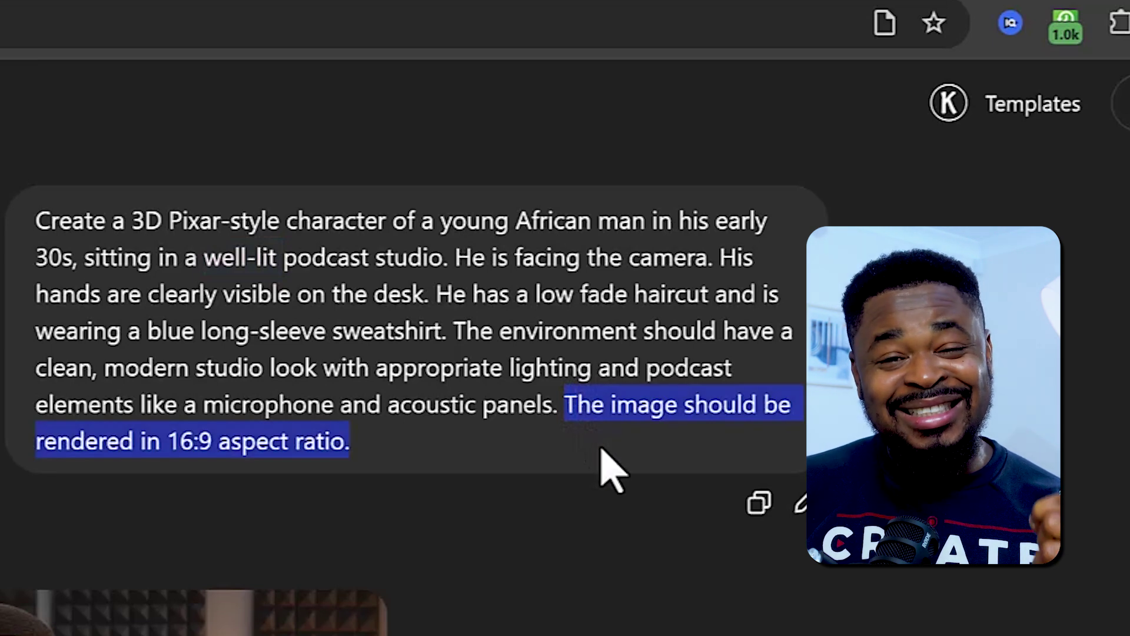
mouse_move(577, 404)
left_mouse_down()
mouse_move(598, 423)
mouse_move(595, 406)
left_mouse_up()
left_click(594, 406)
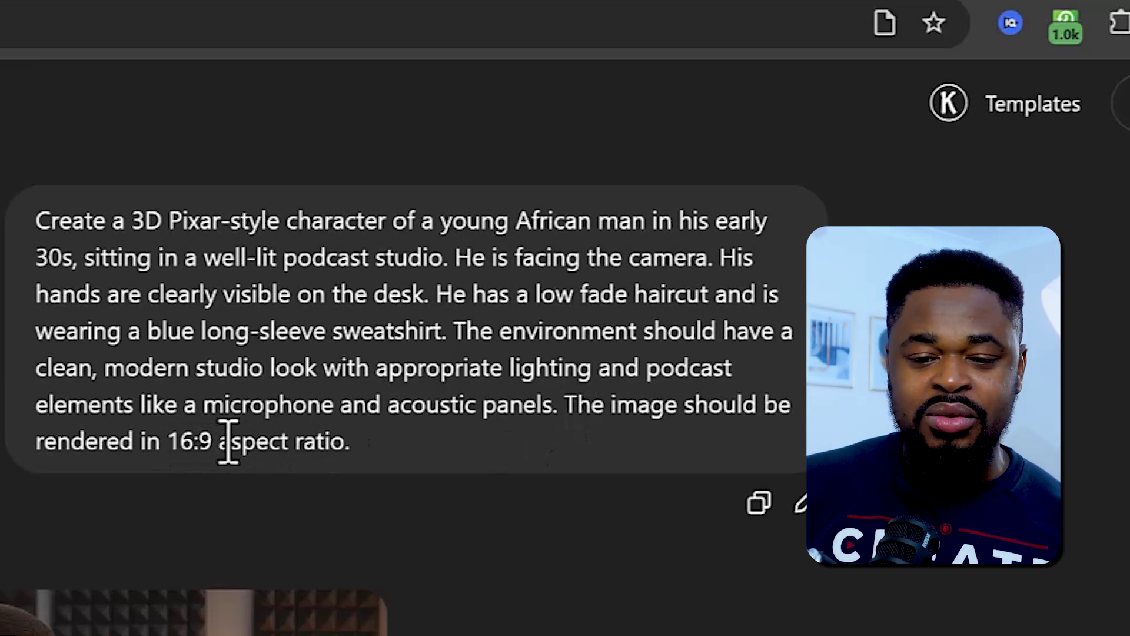
left_click_drag(168, 442, 177, 444)
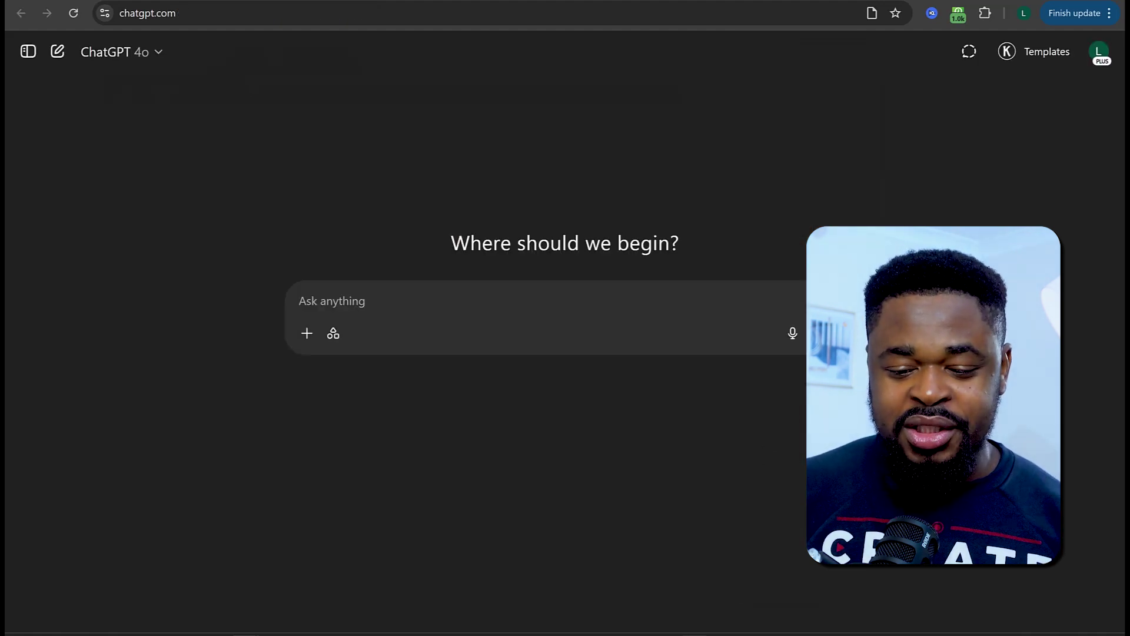
Step: Generate a 16:9 3D Pixar-style podcast studio character in a new chat from the reference photo and the prepared prompt
key("ctrl+v")
key("ctrl+v")
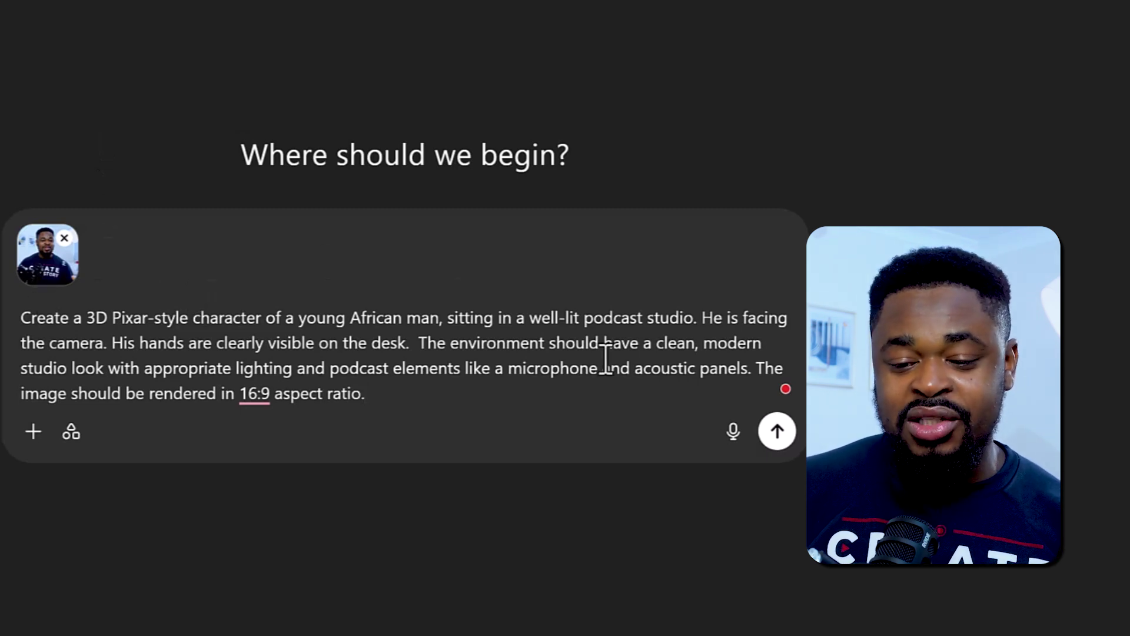
left_click(777, 434)
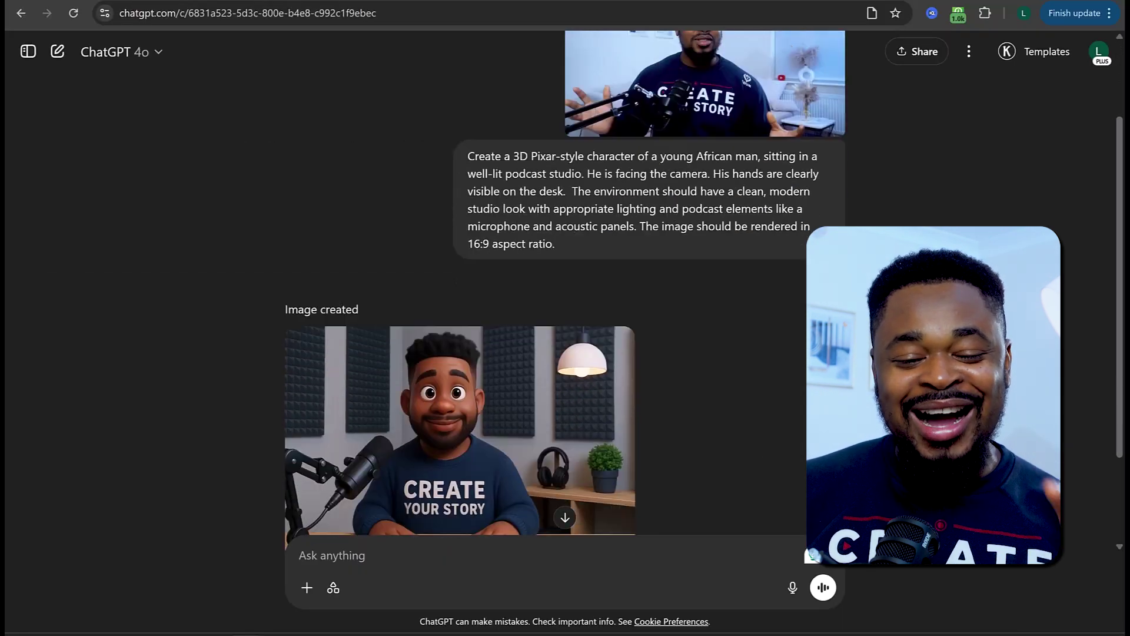
scroll(754, 326, "down", 2)
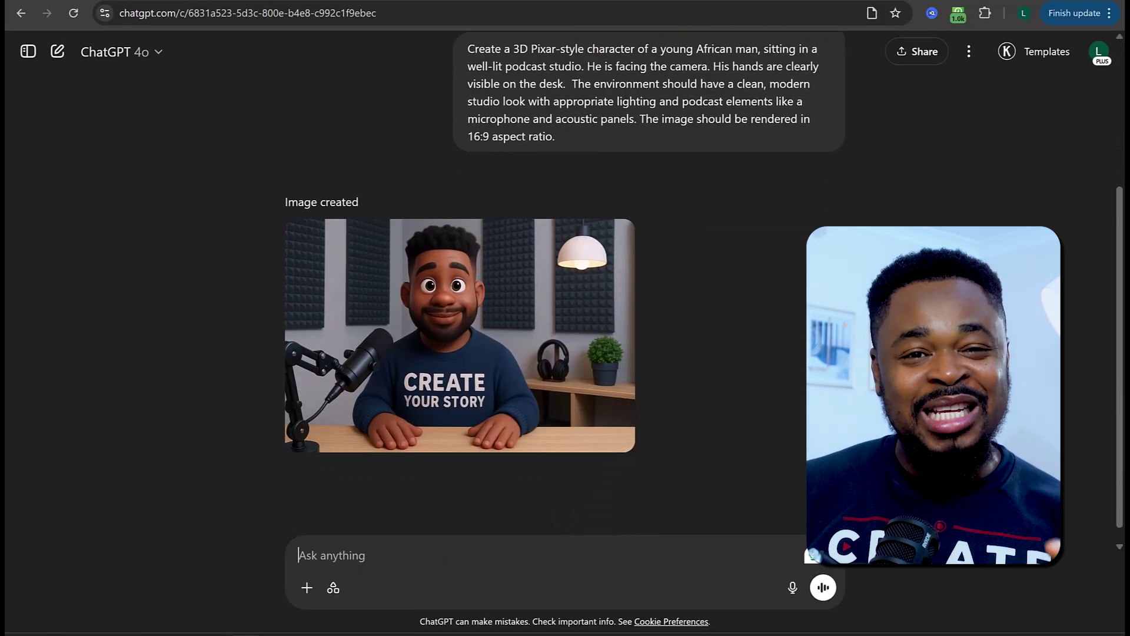
left_click(483, 347)
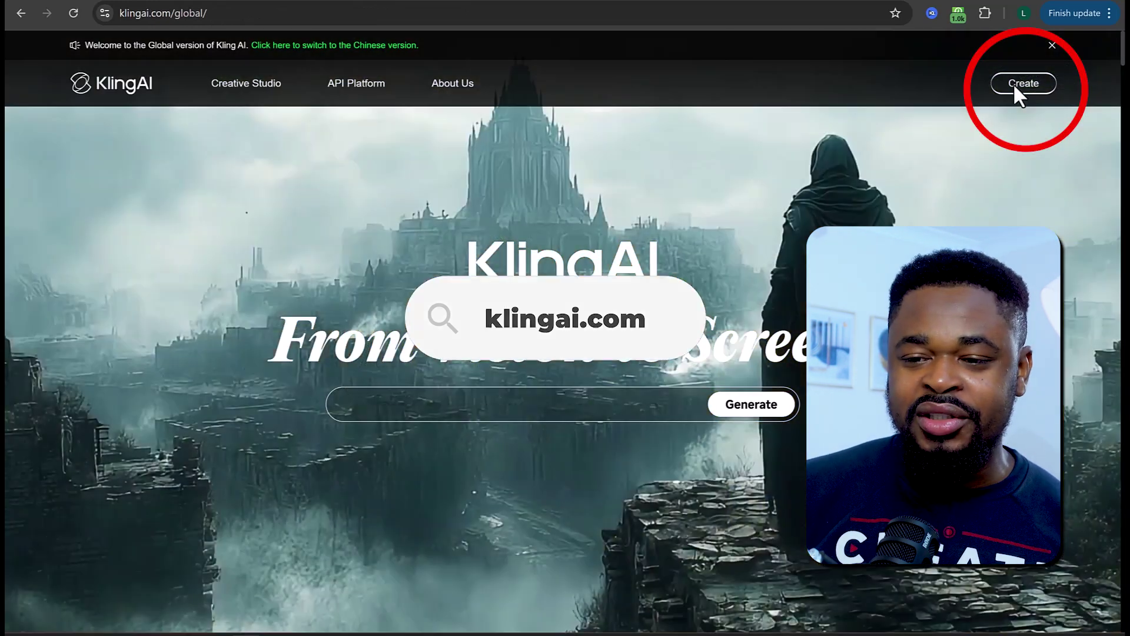
Step: Switch to Kling AI's Image to Video generator and load the podcast character image as the start frame
left_click(1012, 83)
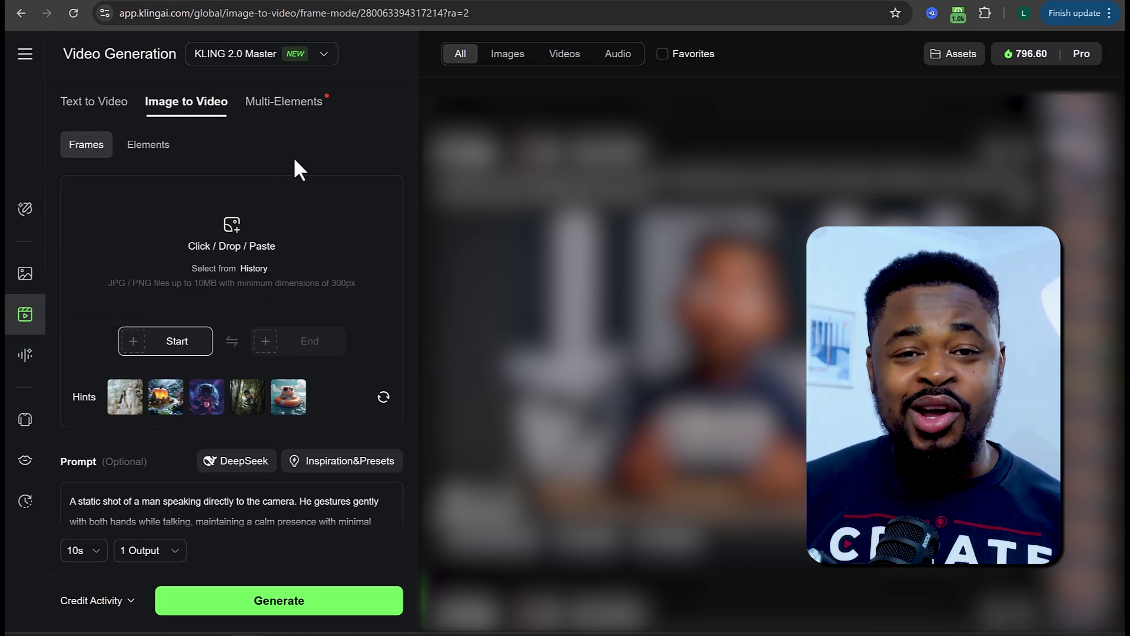
left_click(215, 254)
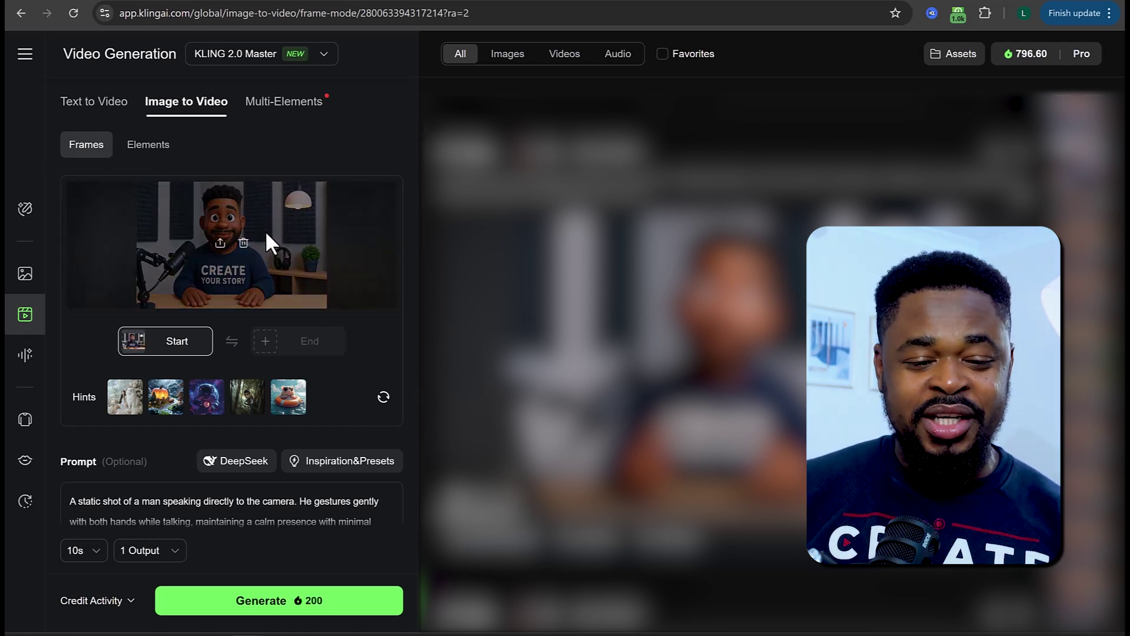
scroll(265, 230, "down", 2)
scroll(265, 230, "down", 2)
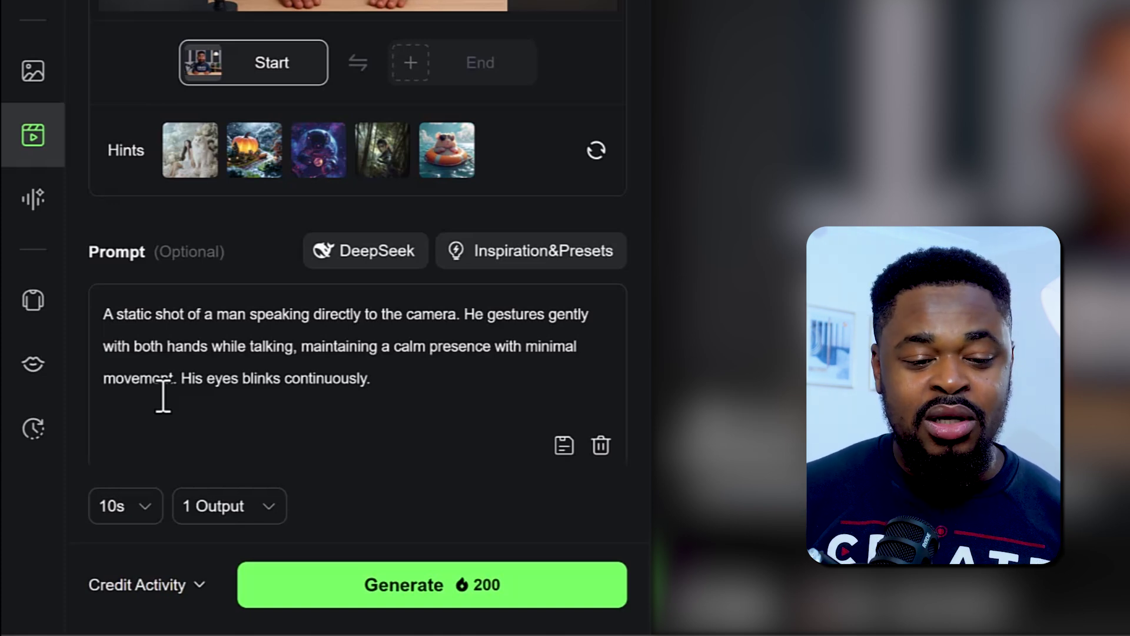
Step: Review the static-shot prompt with the speaking, gesturing, blinking man and generate one 10 s video with KLING 2.0 Master
left_click_drag(117, 314, 179, 316)
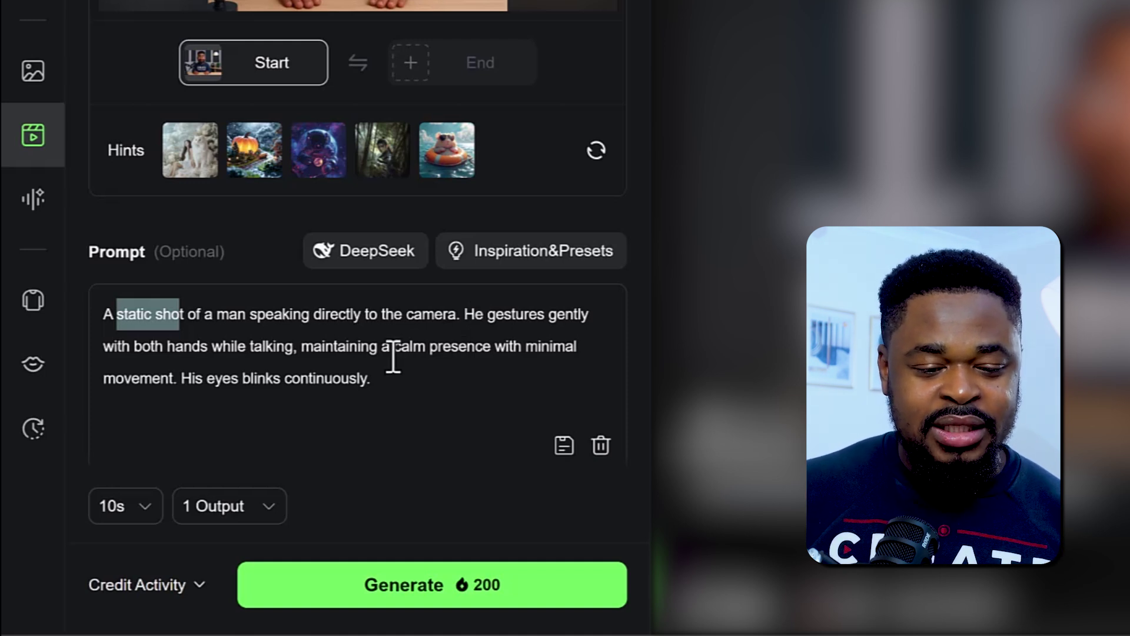
left_click_drag(200, 384, 368, 376)
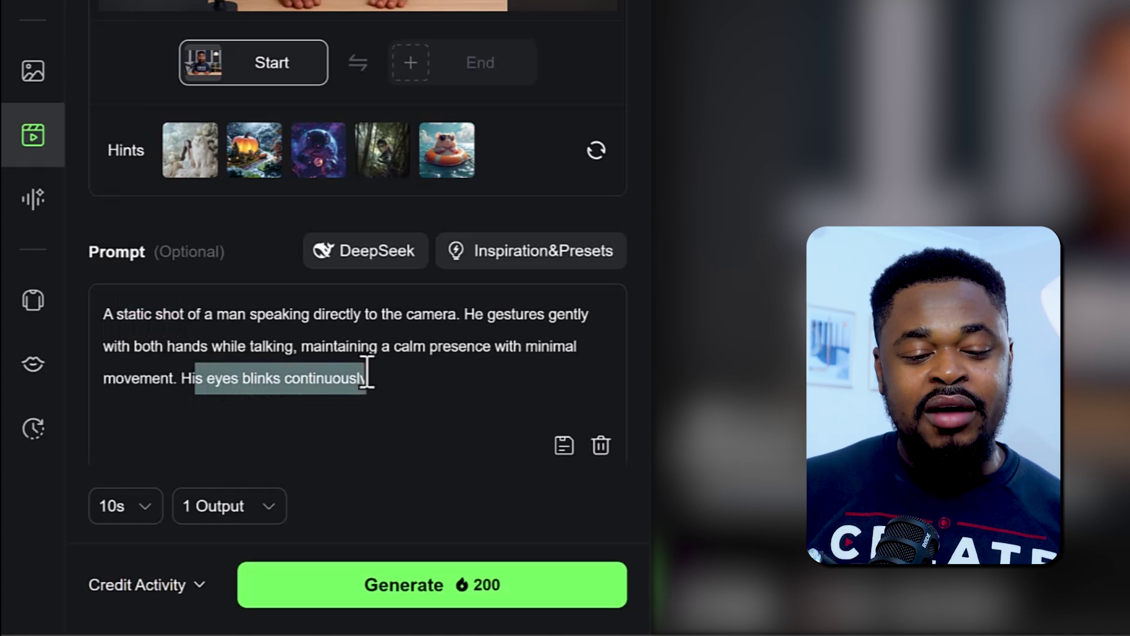
left_click(183, 380)
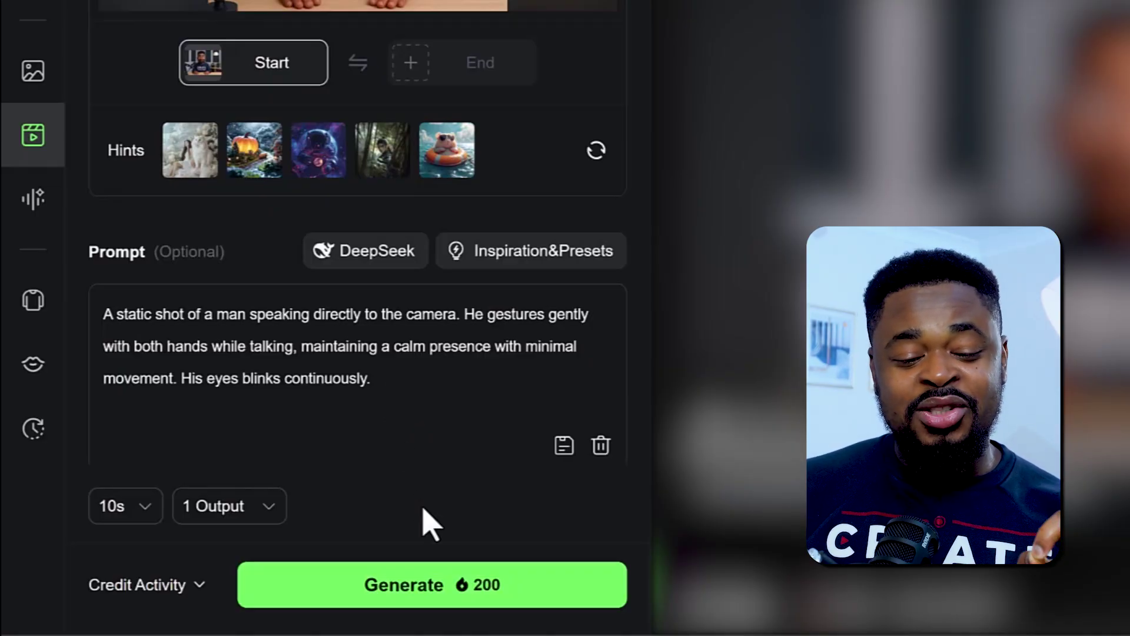
left_click(441, 583)
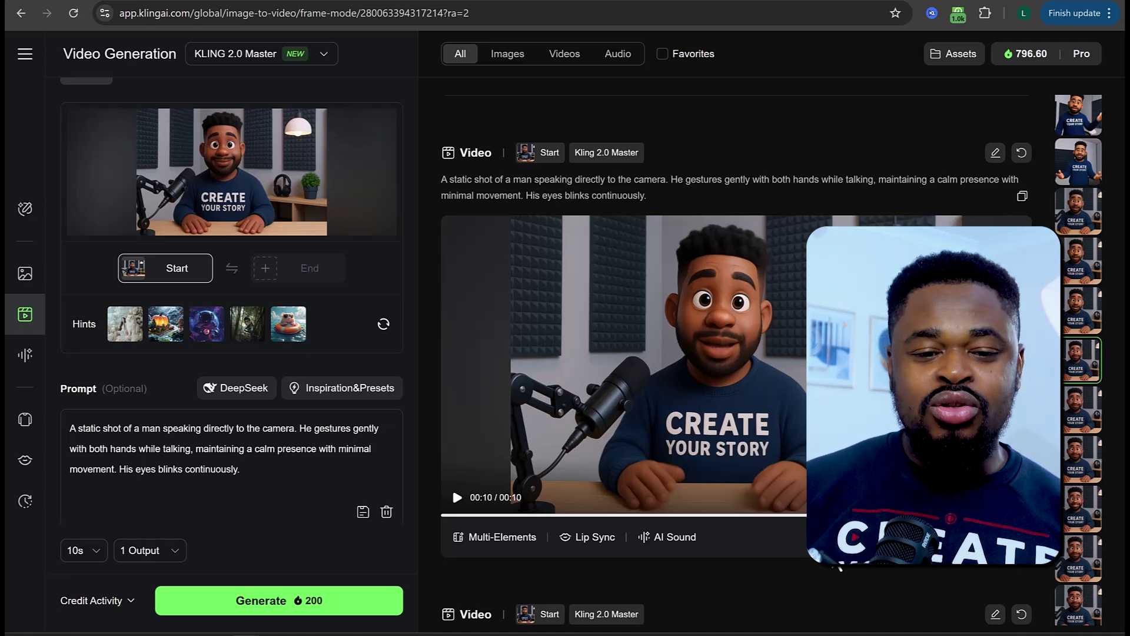
Step: Switch to frame-extractor.com, load the generated character video and set the extraction start near its end, at about 9.6 seconds
mouse_move(832, 552)
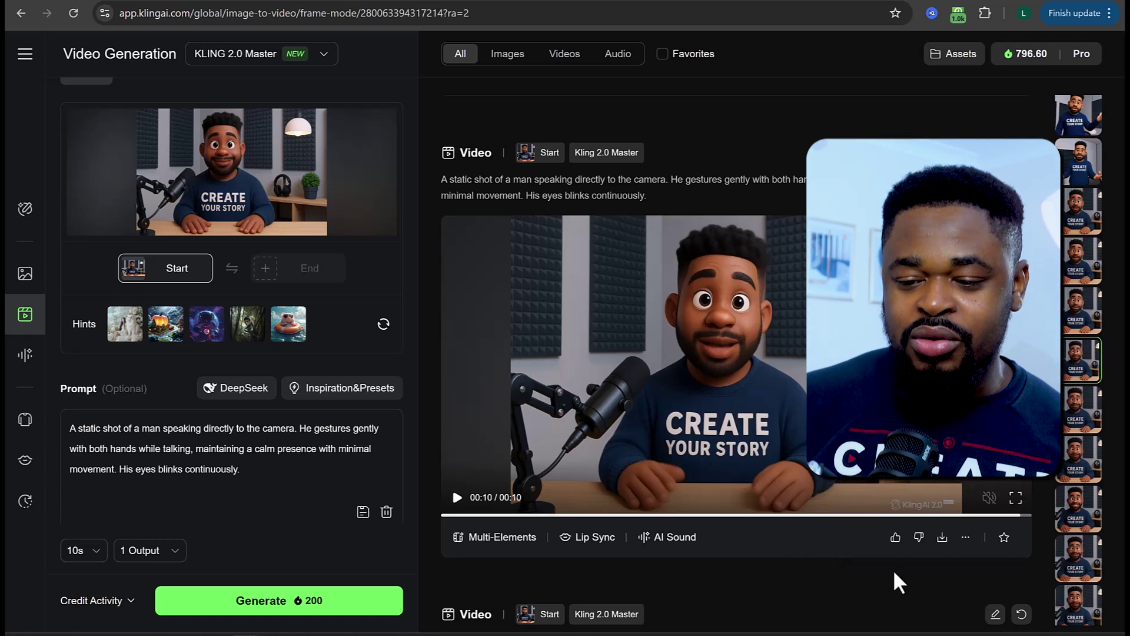
mouse_move(942, 542)
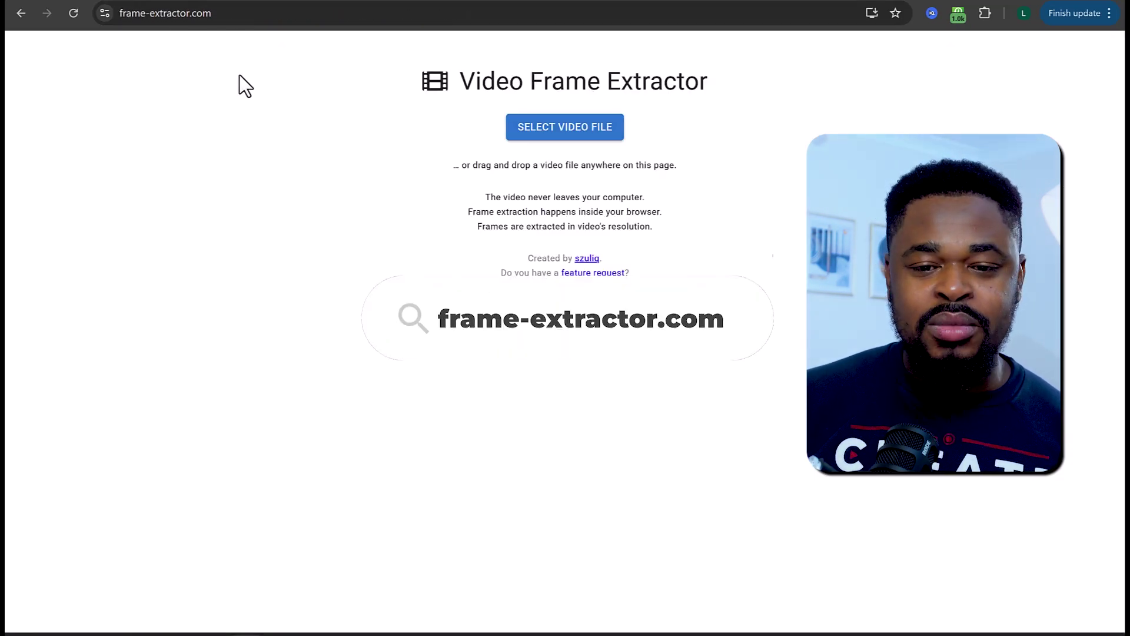
left_click(543, 134)
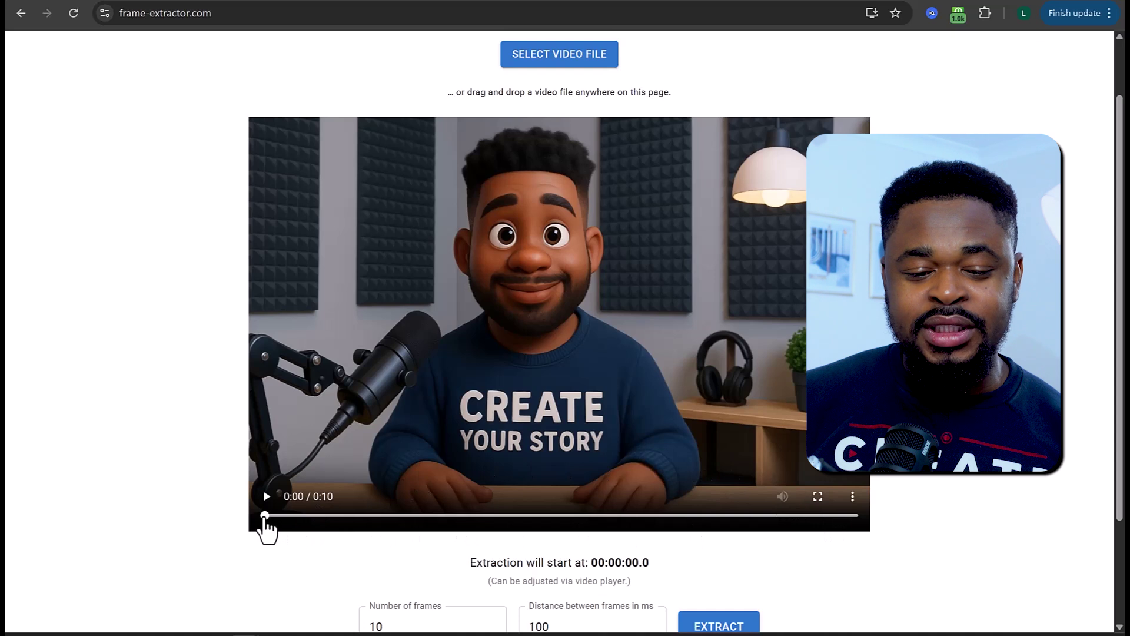
left_click_drag(264, 518, 829, 517)
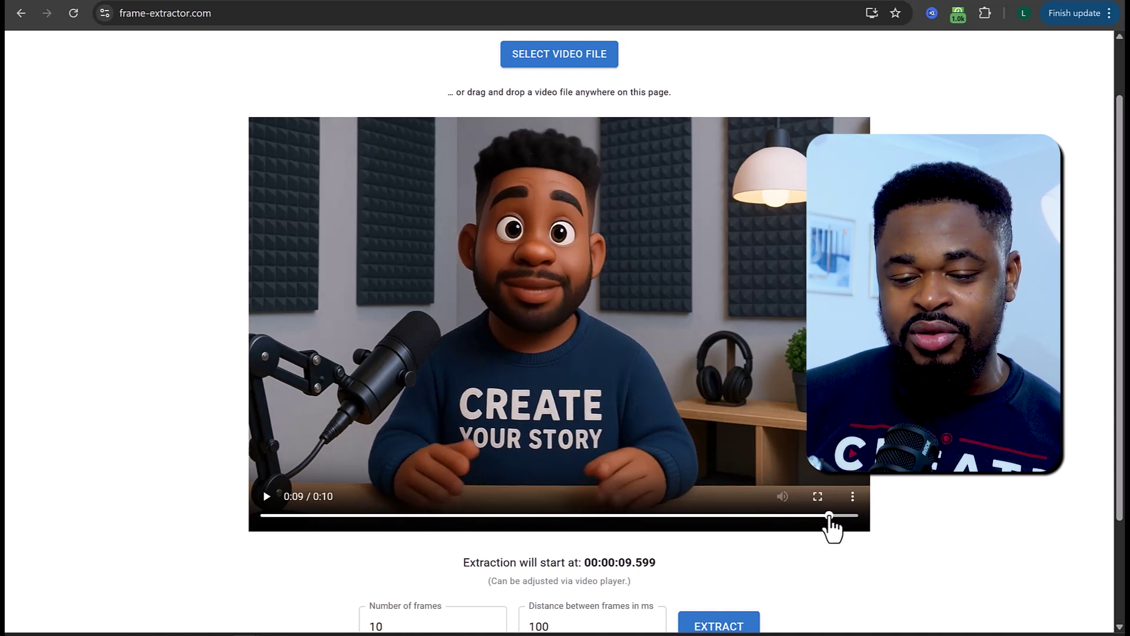
left_click_drag(619, 562, 672, 563)
scroll(943, 493, "down", 1)
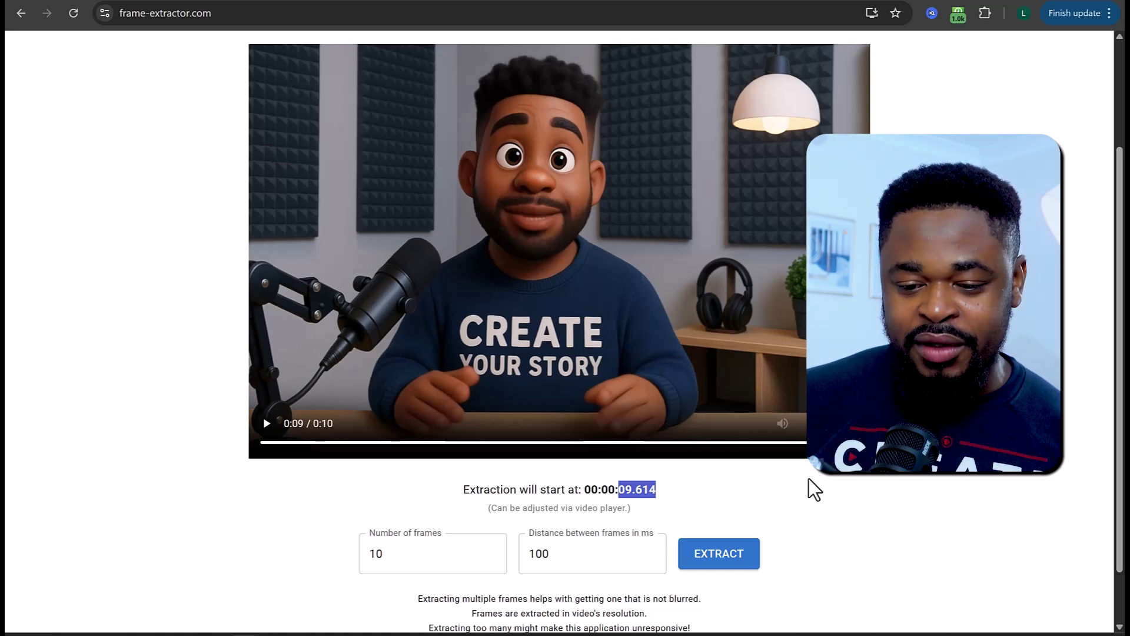
Step: Extract 10 frames spaced 100 ms apart and download a frame from the results
left_click(718, 567)
scroll(857, 531, "down", 10)
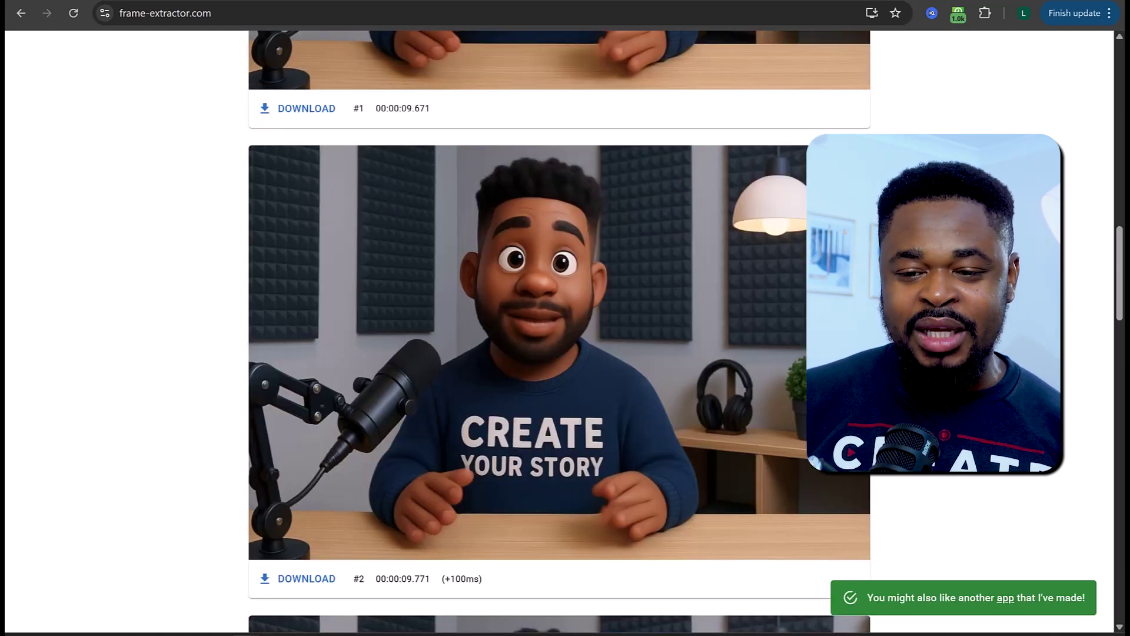
scroll(419, 137, "down", 20)
scroll(559, 330, "down", 8)
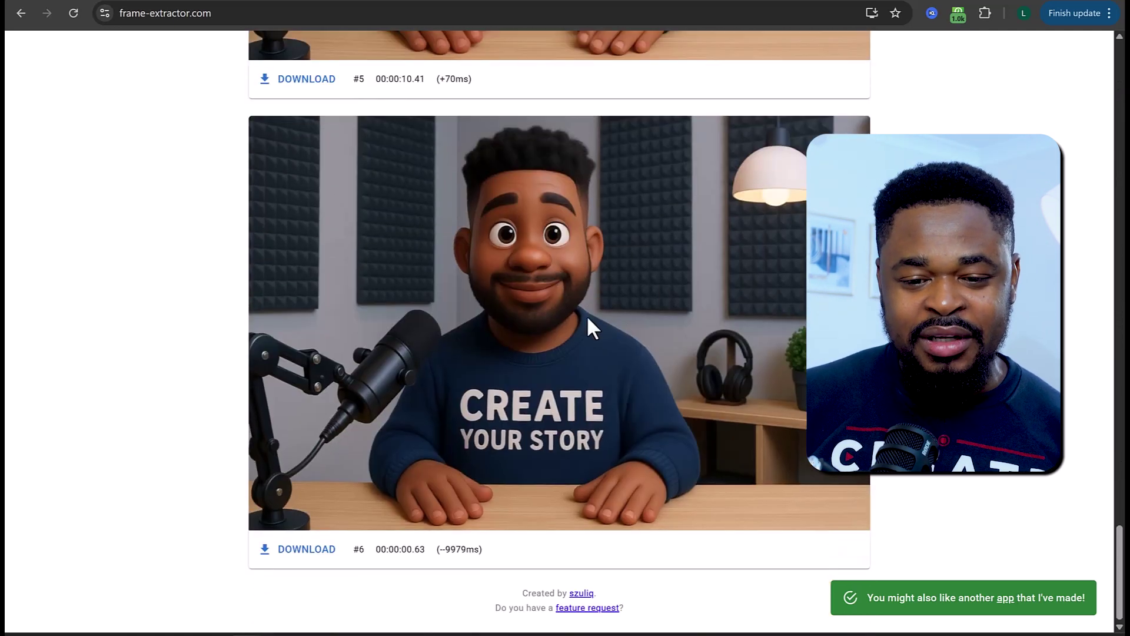
left_click(306, 549)
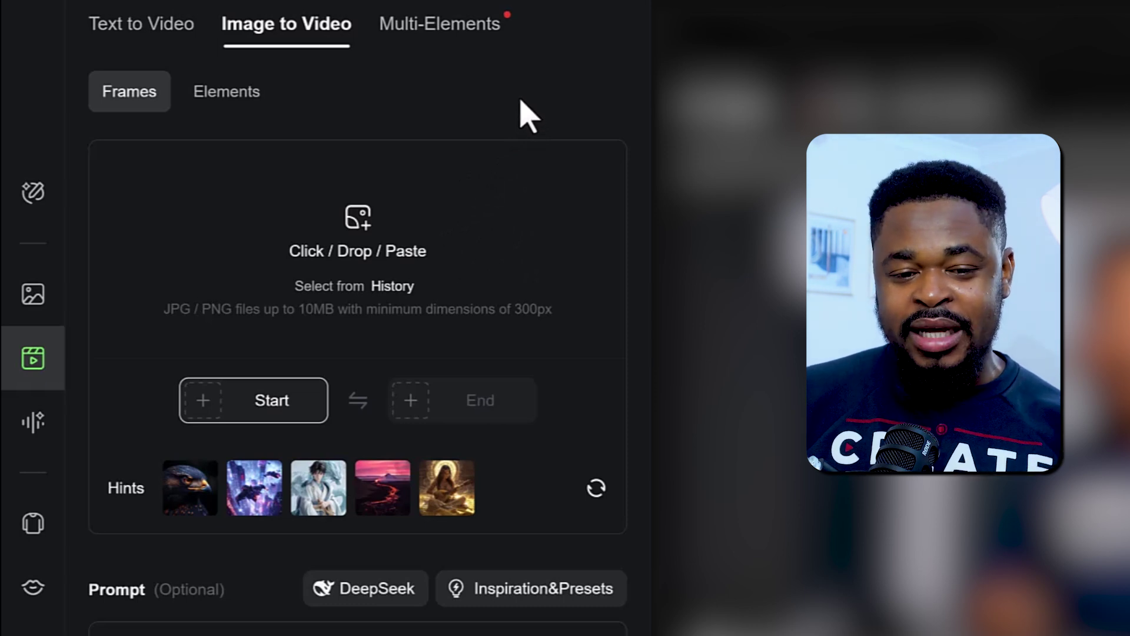
Step: Switch back to Kling AI, load the extracted frame as the start frame and review the tracking-shot prompt, especially "animated man standing"
left_click(236, 412)
left_click(233, 464)
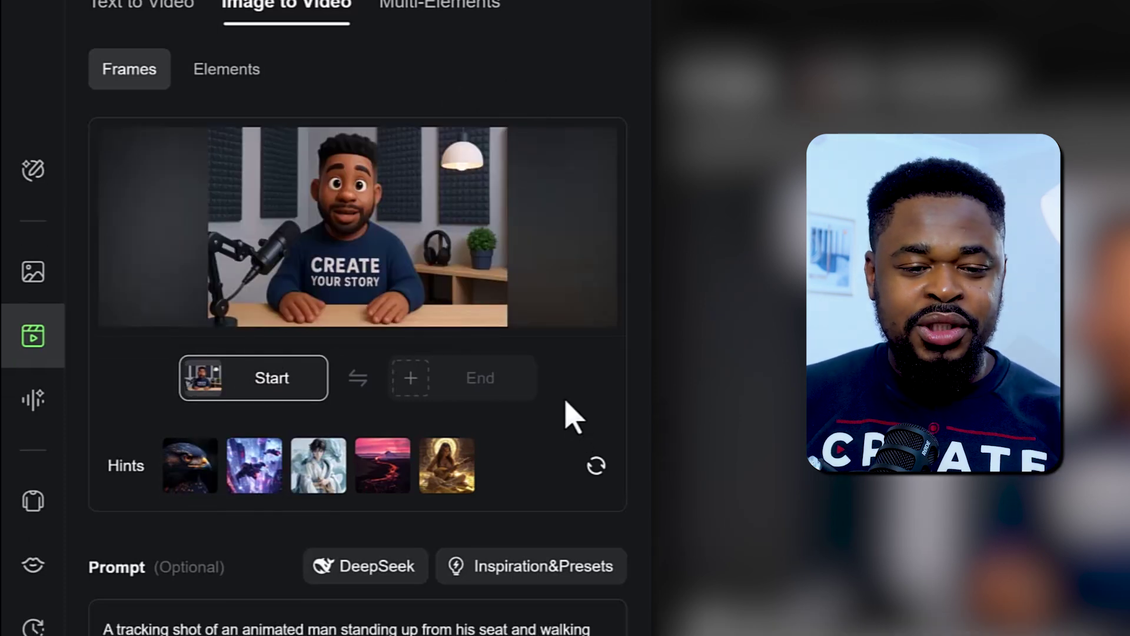
scroll(574, 419, "down", 5)
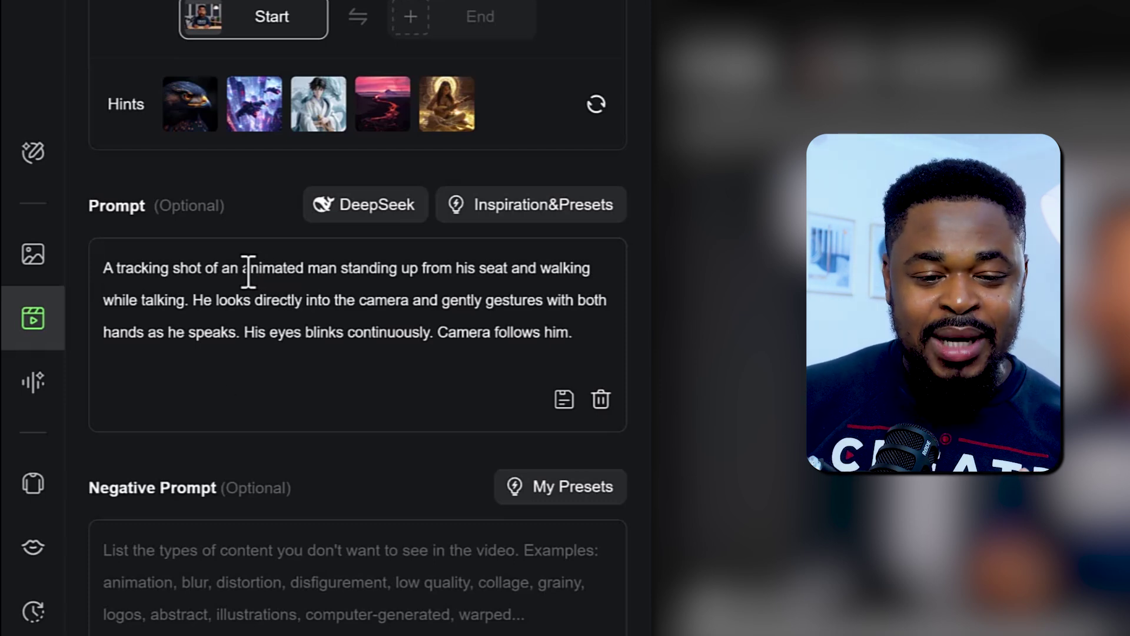
left_click_drag(244, 269, 379, 270)
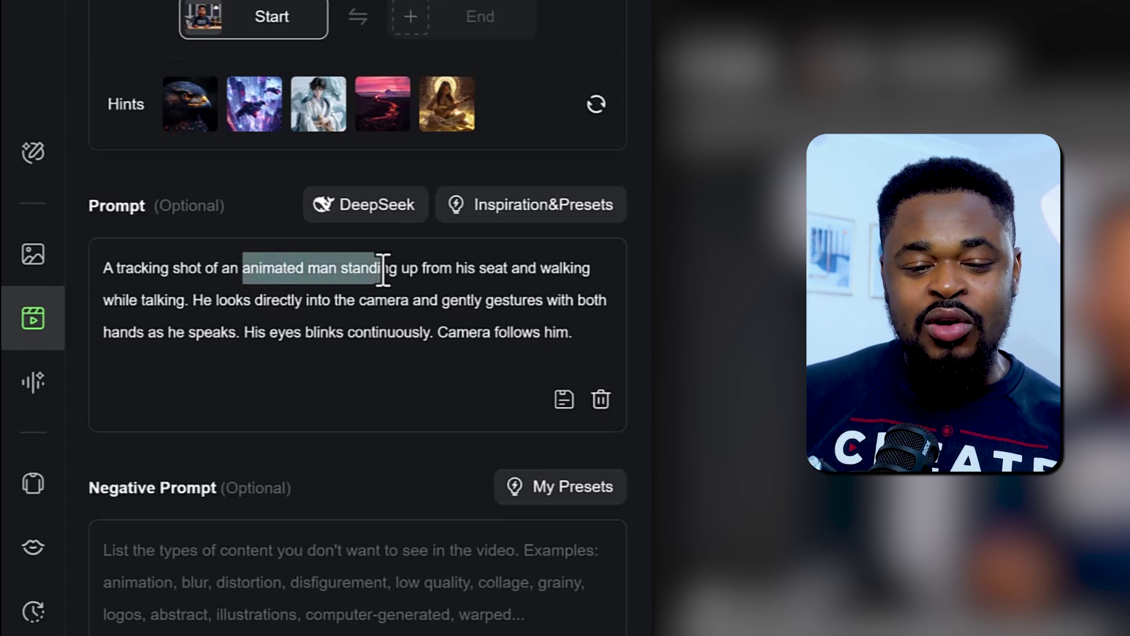
double_click(271, 270)
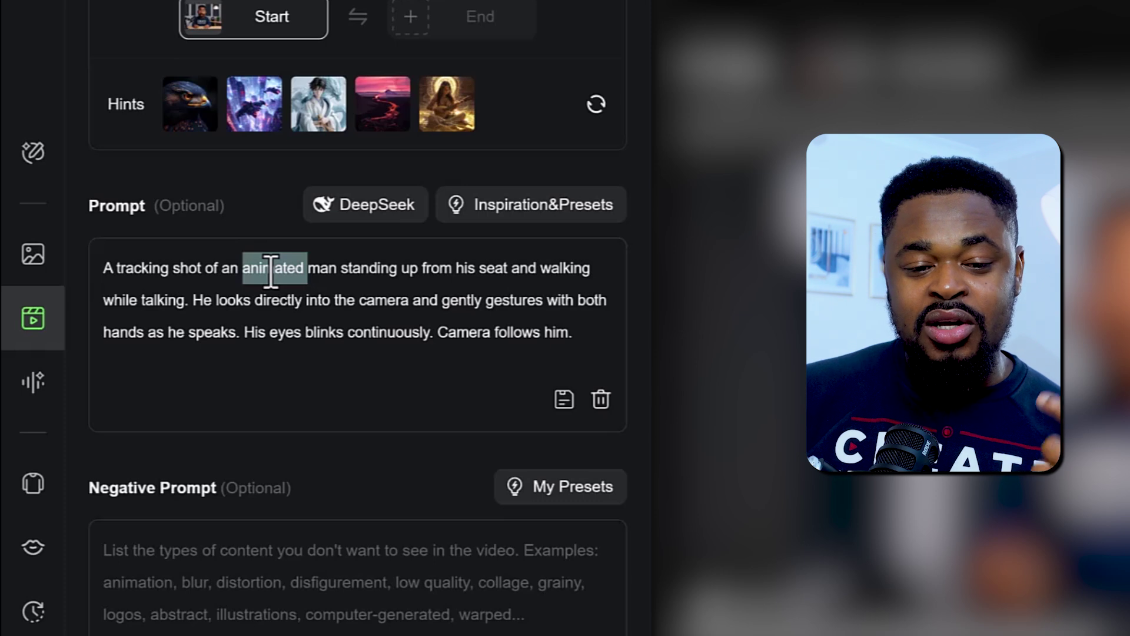
left_click(271, 271)
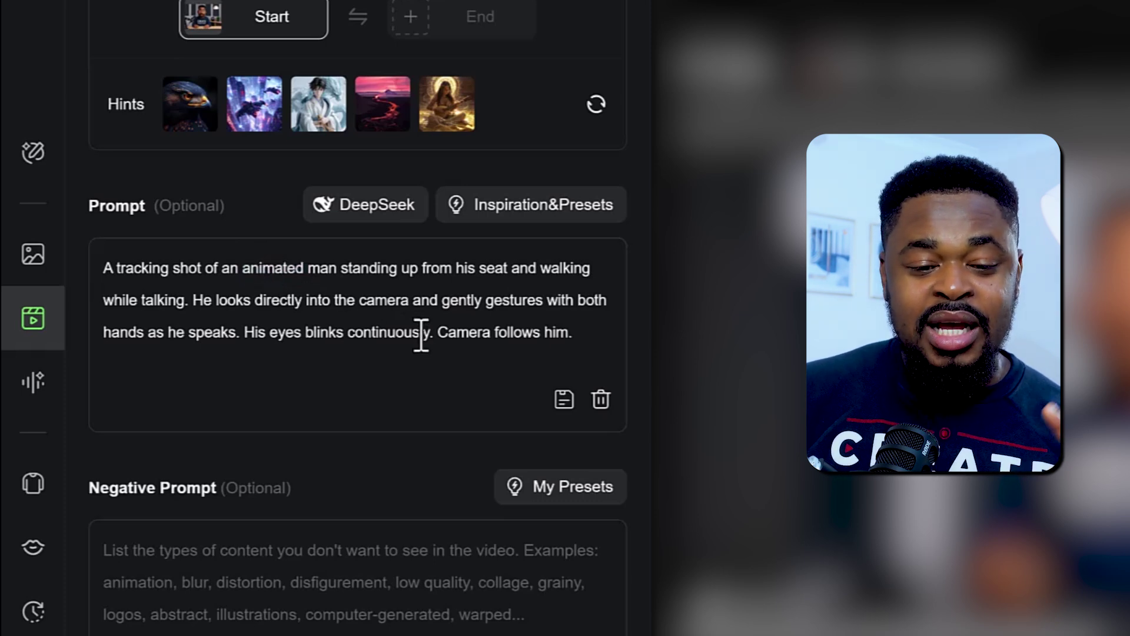
Step: Review the tracking-shot prompt, especially "Camera follows him.", and generate one 10 s video from the extracted start frame
left_click(440, 332)
left_click_drag(463, 337, 589, 344)
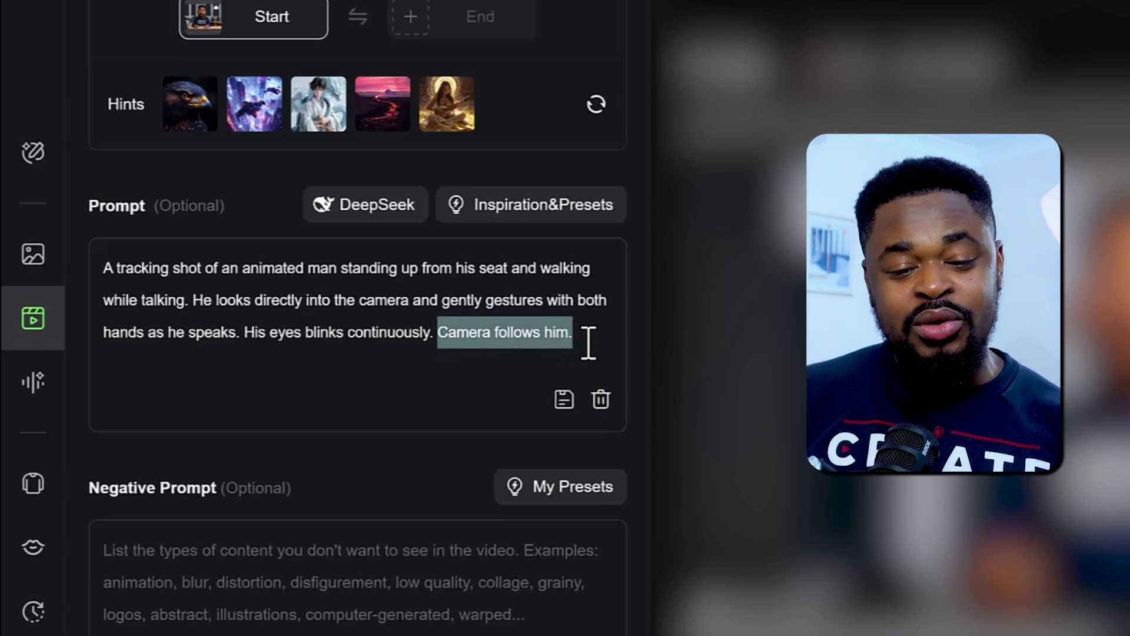
left_click(532, 335)
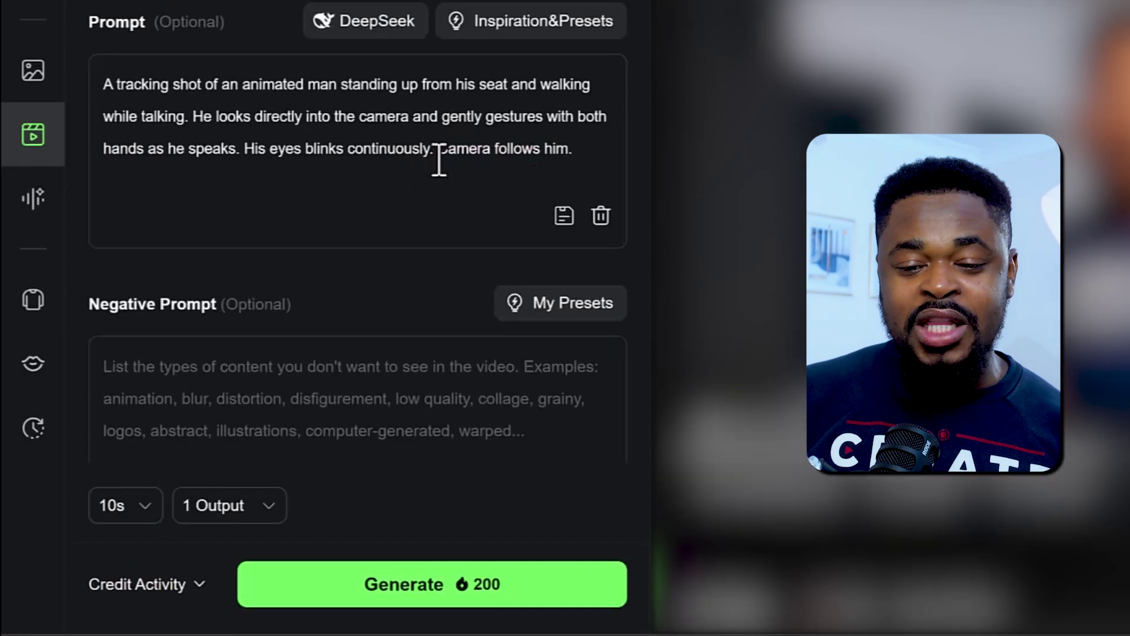
scroll(447, 152, "up", 6)
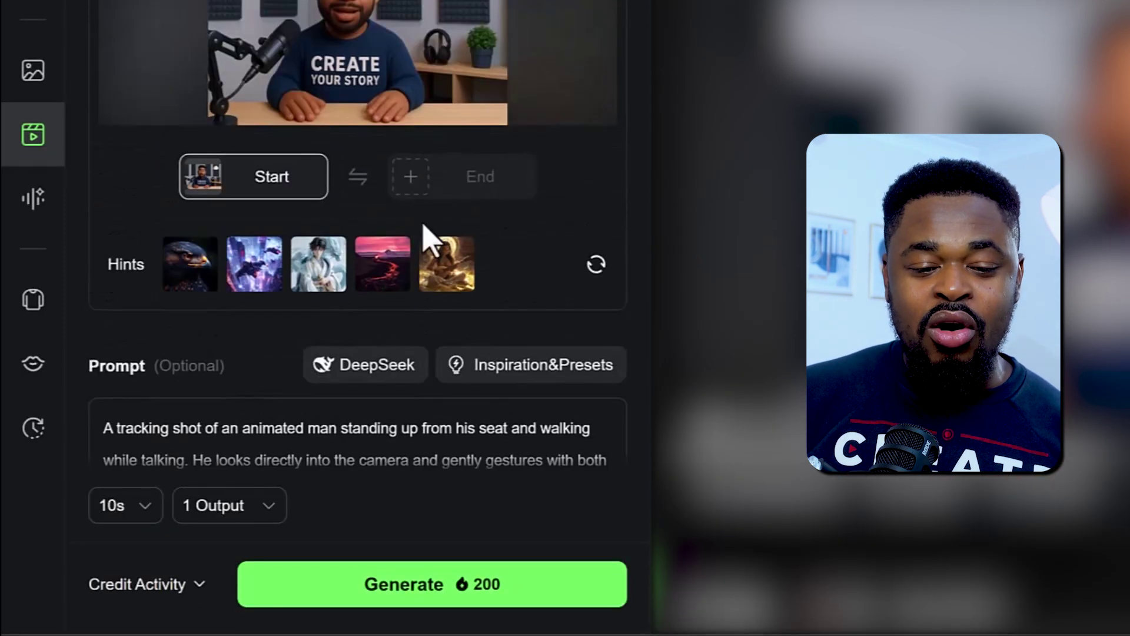
left_click(364, 577)
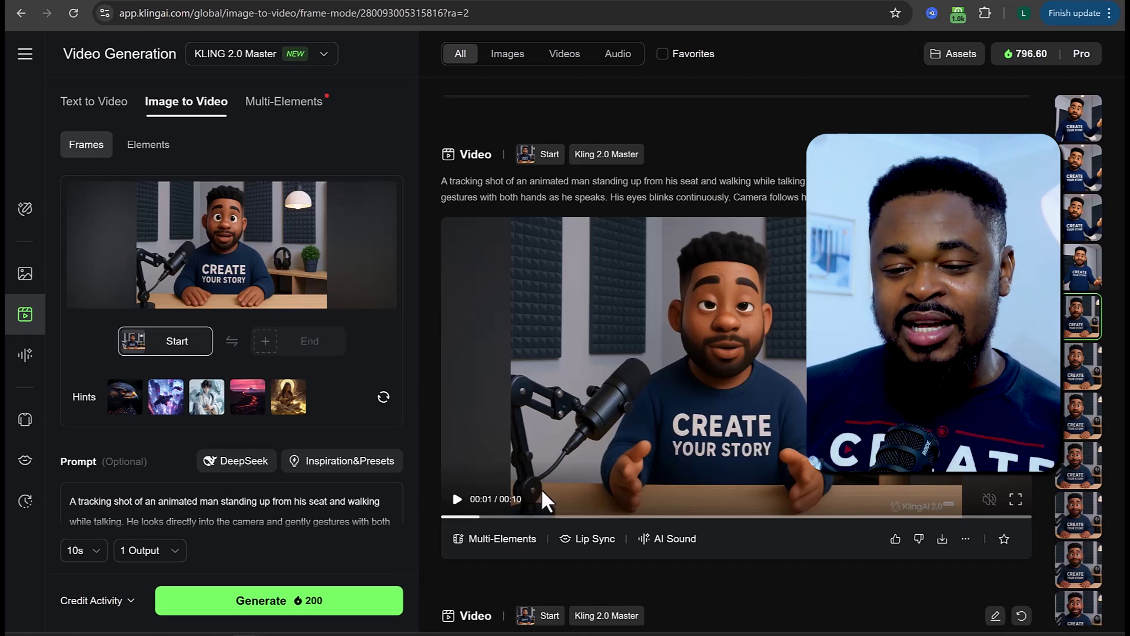
Step: Play the generated video of the man standing up and walking, and locate its download option
left_click(595, 379)
left_click(677, 364)
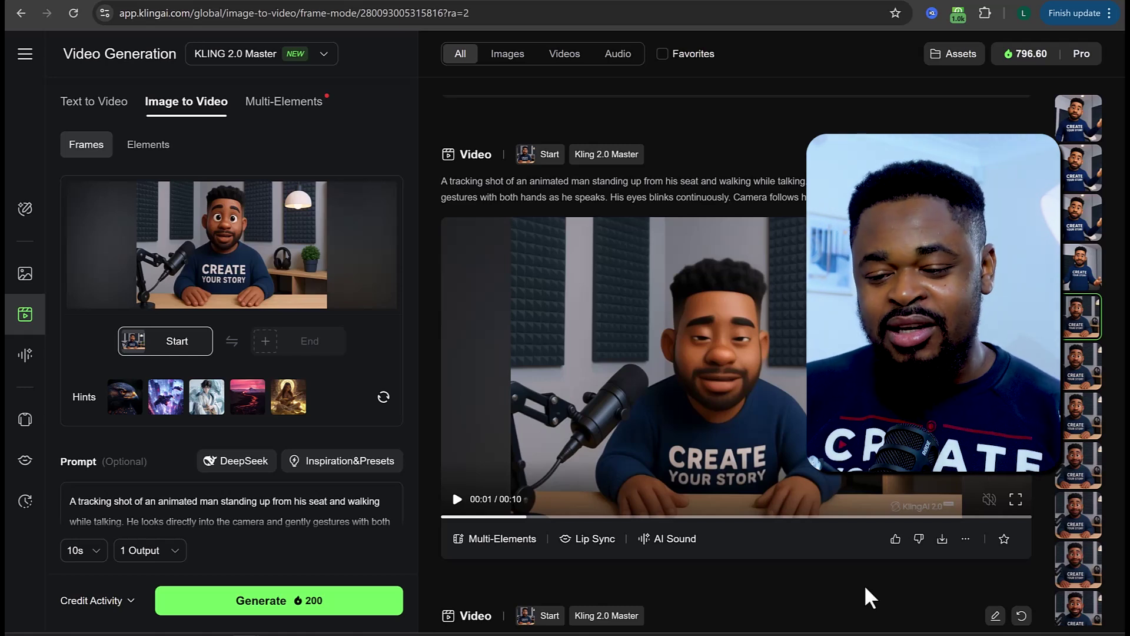
mouse_move(946, 544)
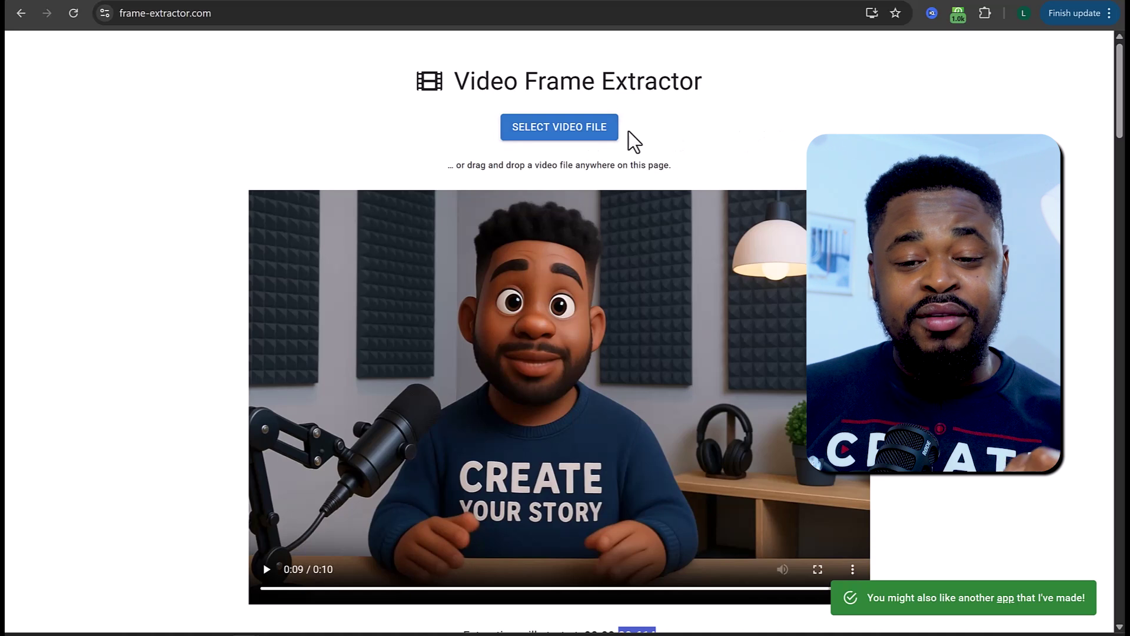
Step: Switch to frame-extractor.com, load the standing-and-walking video and set the extraction start near its end, at about 9.6 seconds
left_click(576, 140)
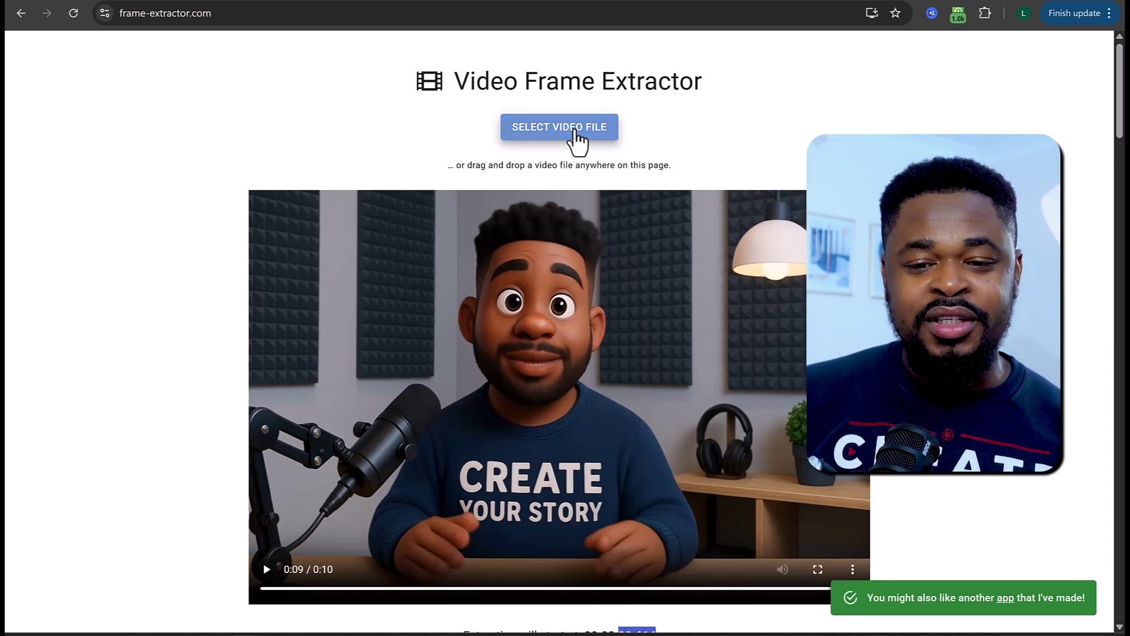
scroll(354, 537, "down", 1)
left_click_drag(266, 518, 832, 518)
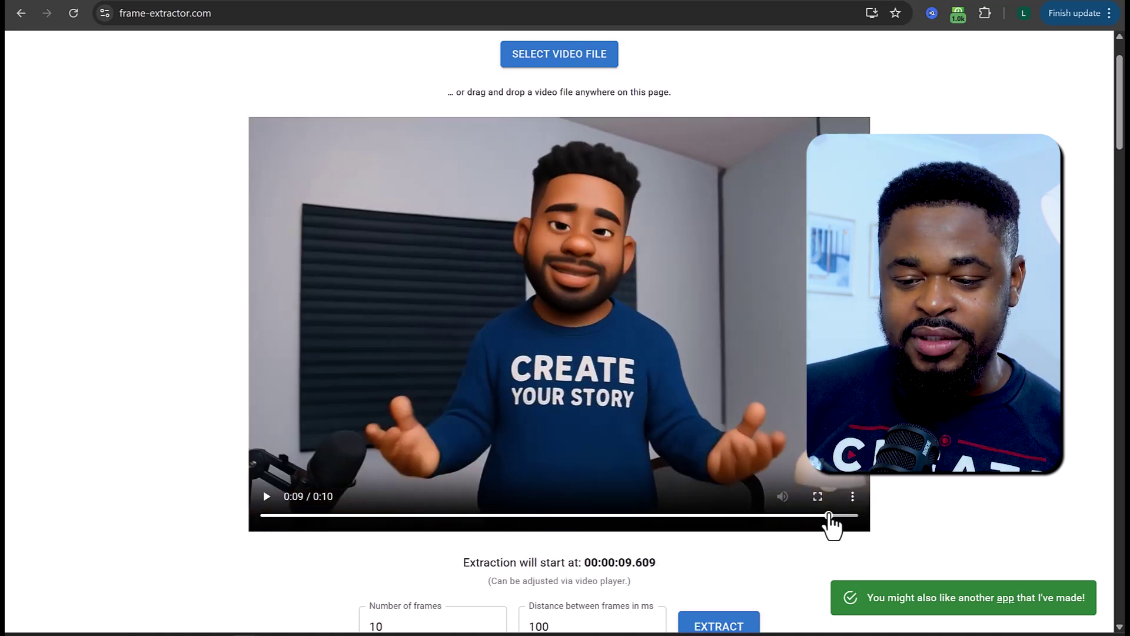
Step: Extract 10 frames spaced 100 ms apart from the walking video and download frame #4
scroll(922, 465, "down", 2)
left_click(719, 481)
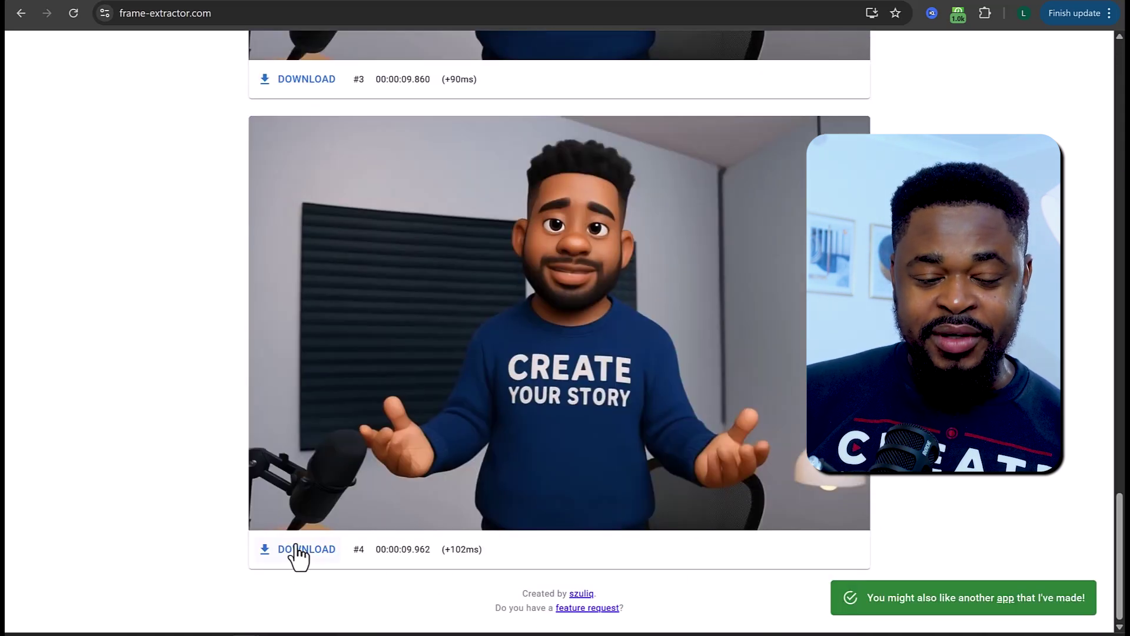
left_click(297, 549)
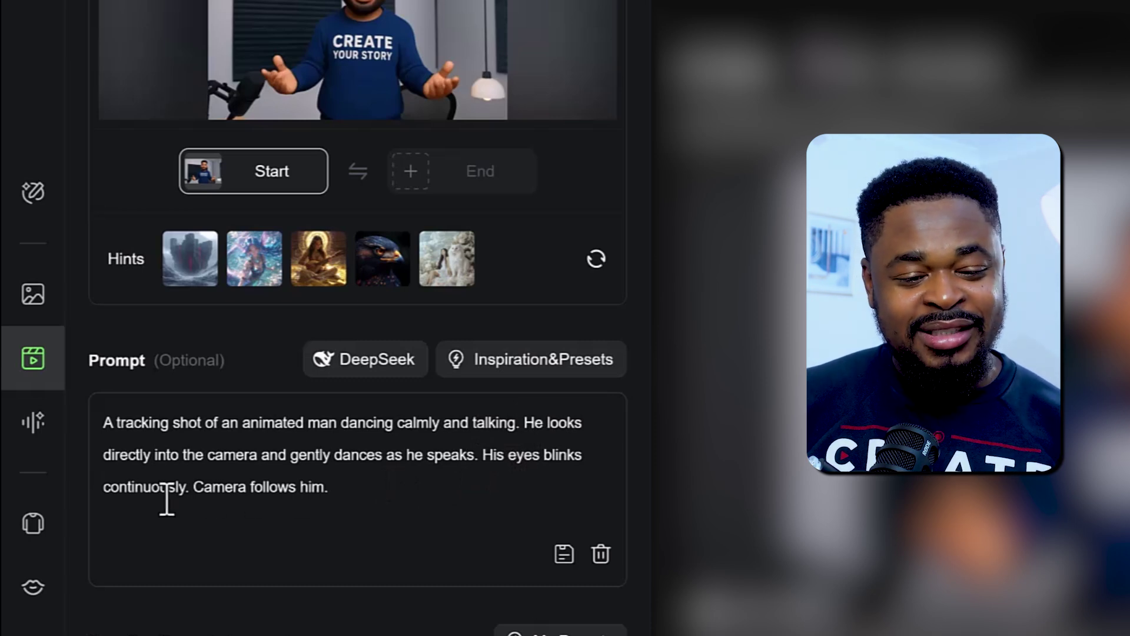
Step: Switch back to Kling AI, load the extracted frame as start frame, and generate one 10 s tracking shot of the man dancing calmly and talking
left_click_drag(194, 487, 414, 493)
left_click(414, 494)
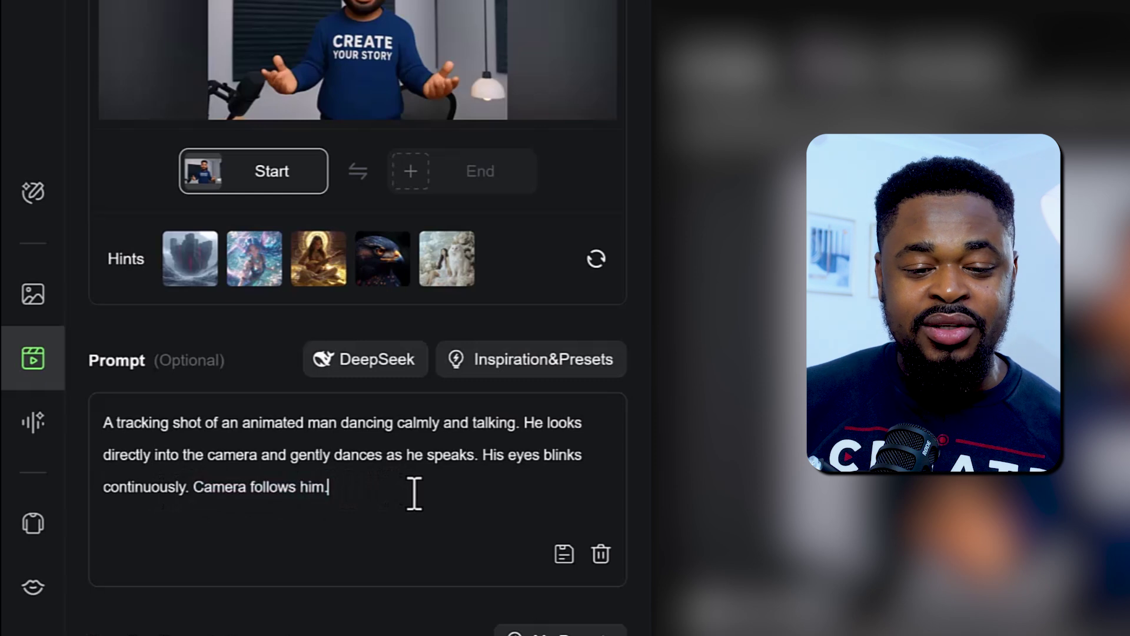
left_click(340, 425)
left_click_drag(405, 425, 445, 425)
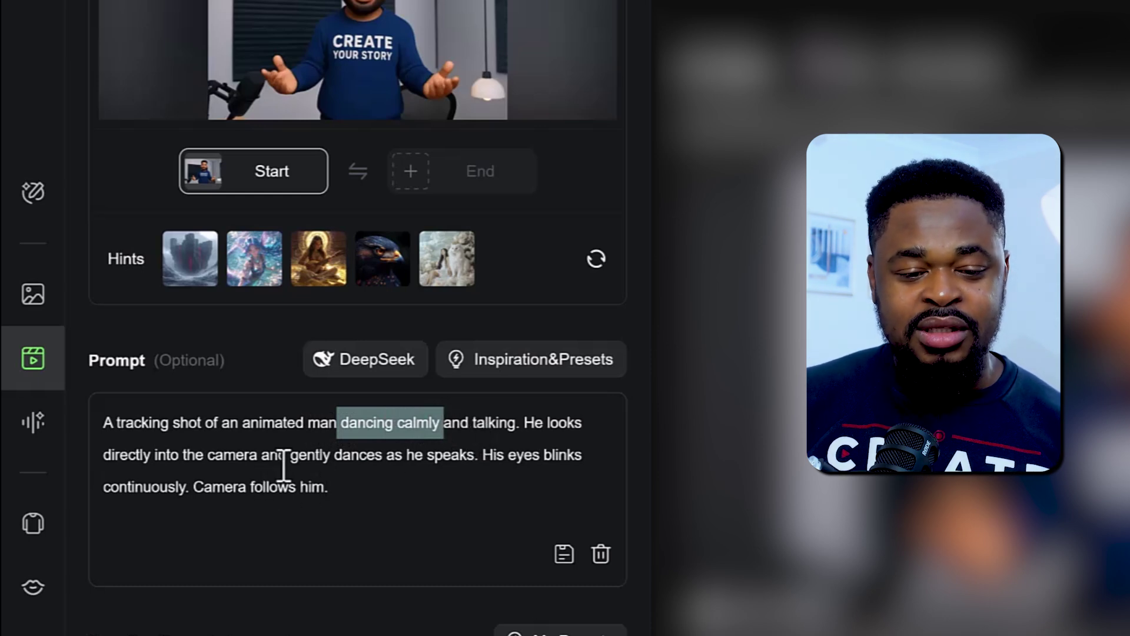
left_click_drag(344, 457, 449, 455)
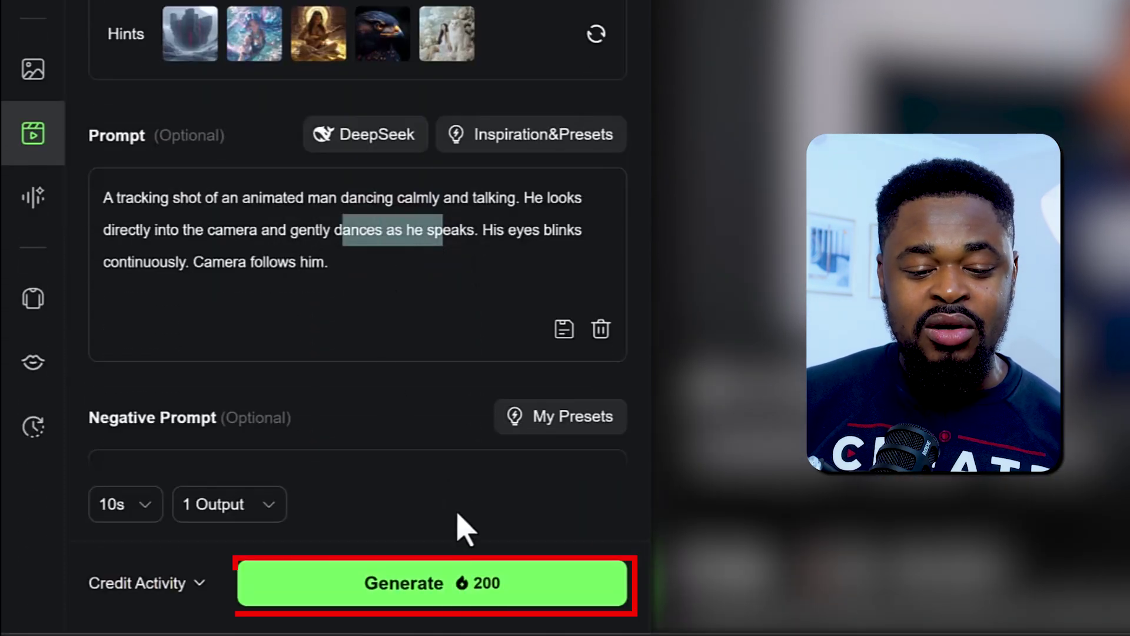
left_click(450, 586)
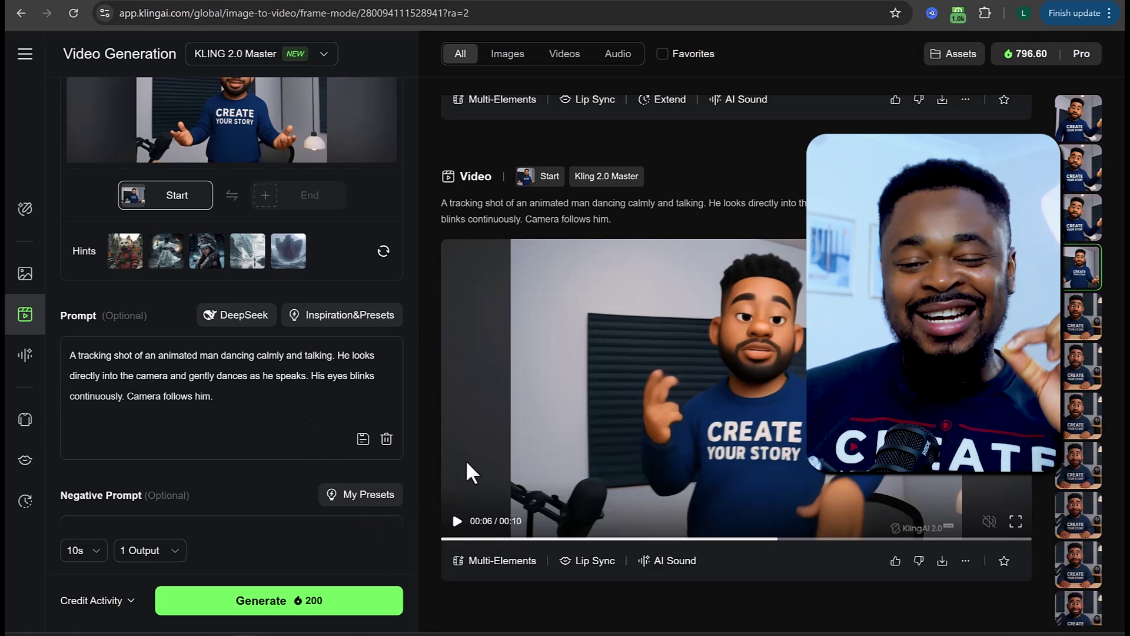
Step: Play the generated dancing video and bring up its download options
mouse_move(630, 421)
left_click(698, 380)
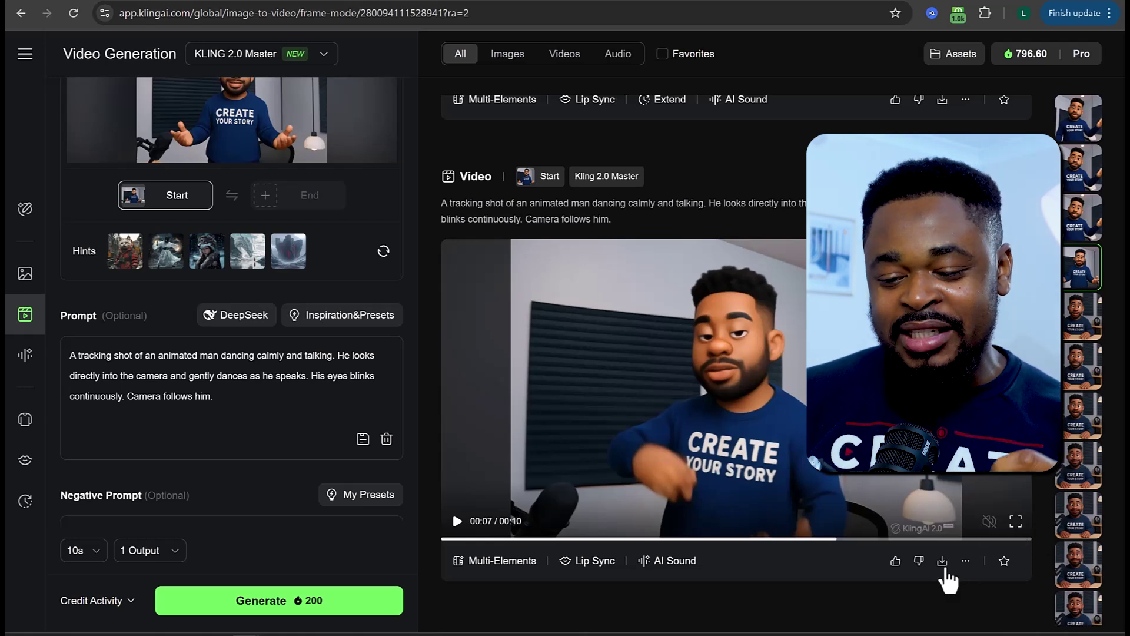
mouse_move(943, 565)
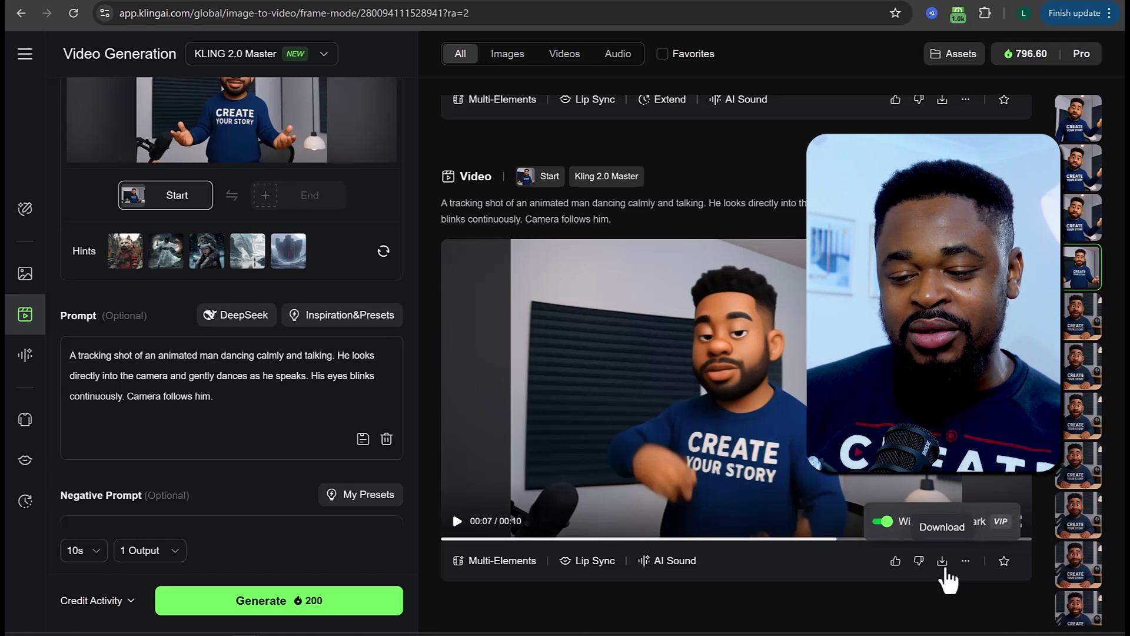
Step: Switch to frame-extractor.com and set the dancing video's extraction start near its end, at about 9.5 seconds
mouse_move(300, 195)
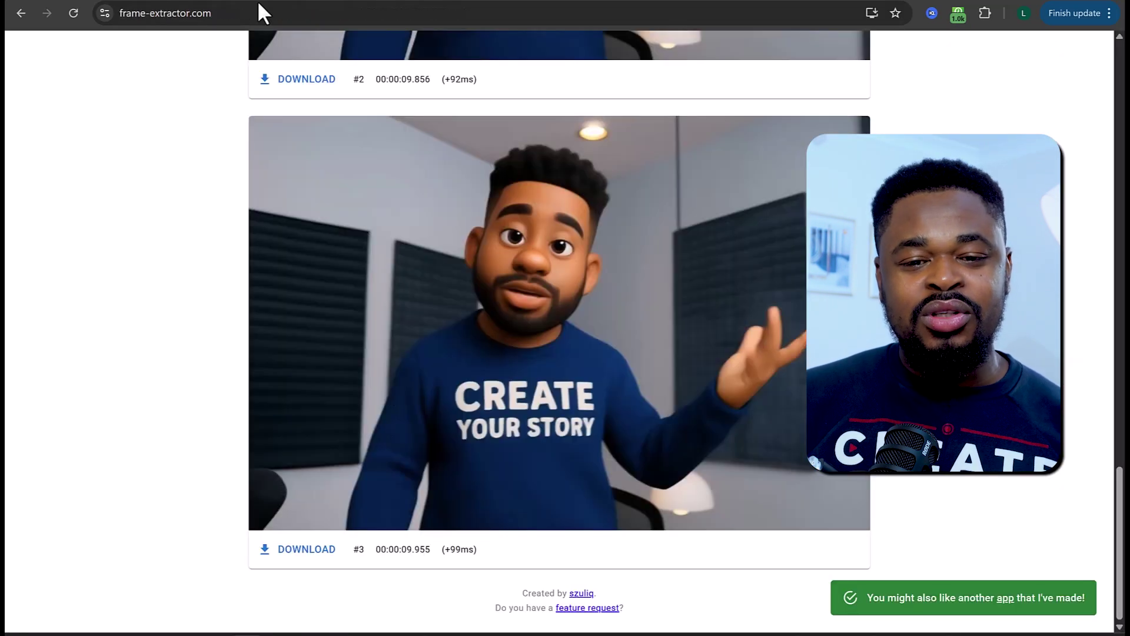
scroll(241, 214, "up", 15)
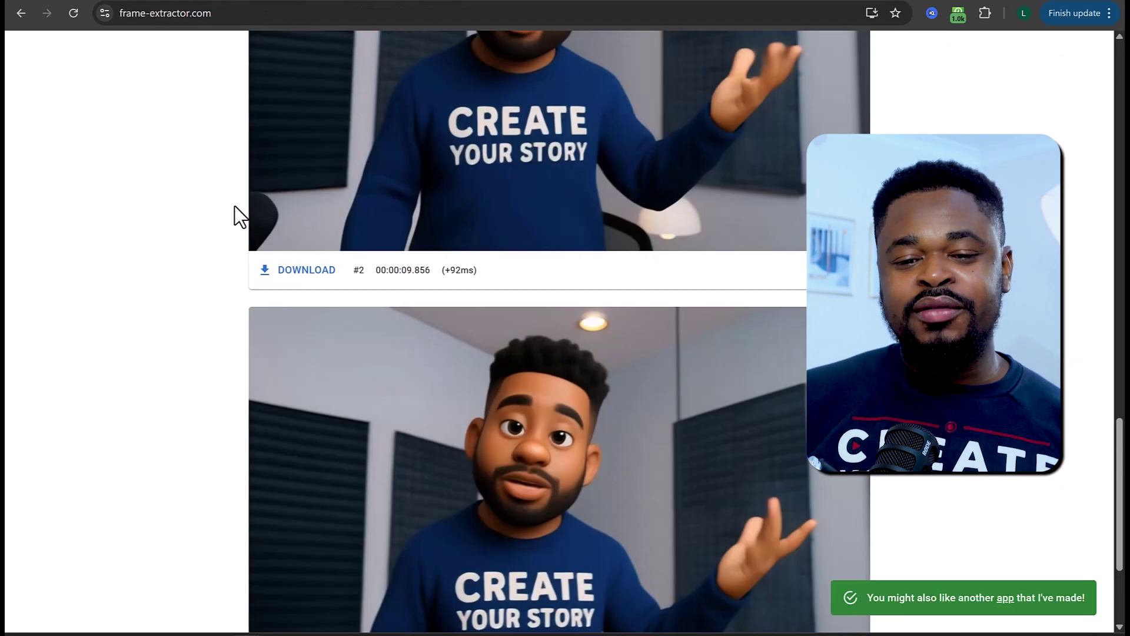
scroll(268, 219, "up", 3)
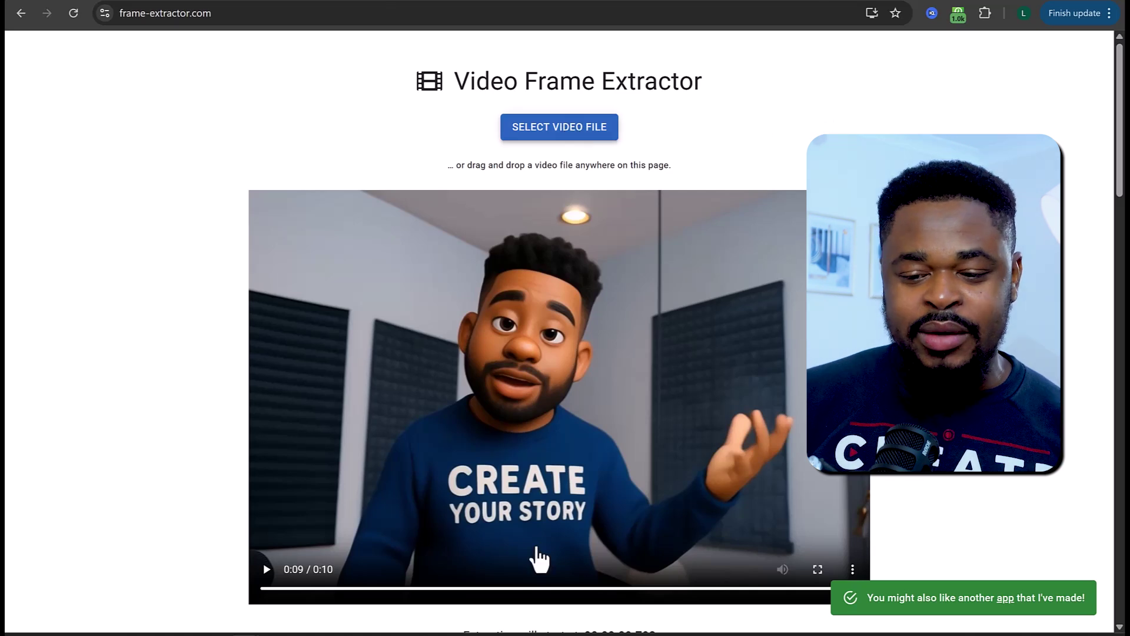
left_click(772, 586)
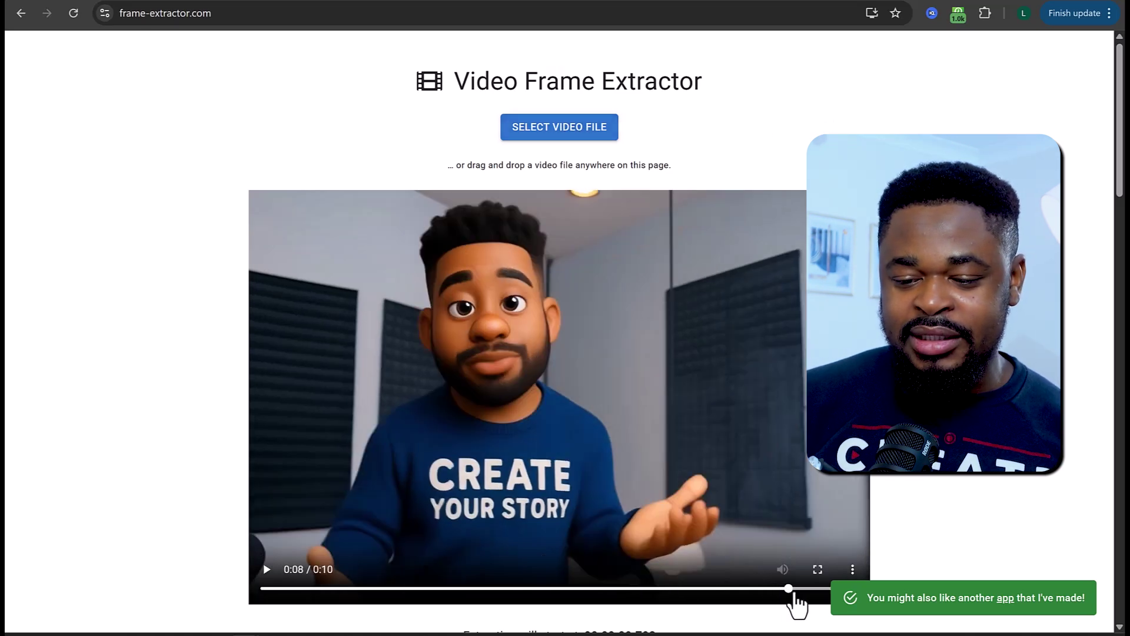
scroll(786, 597, "down", 3)
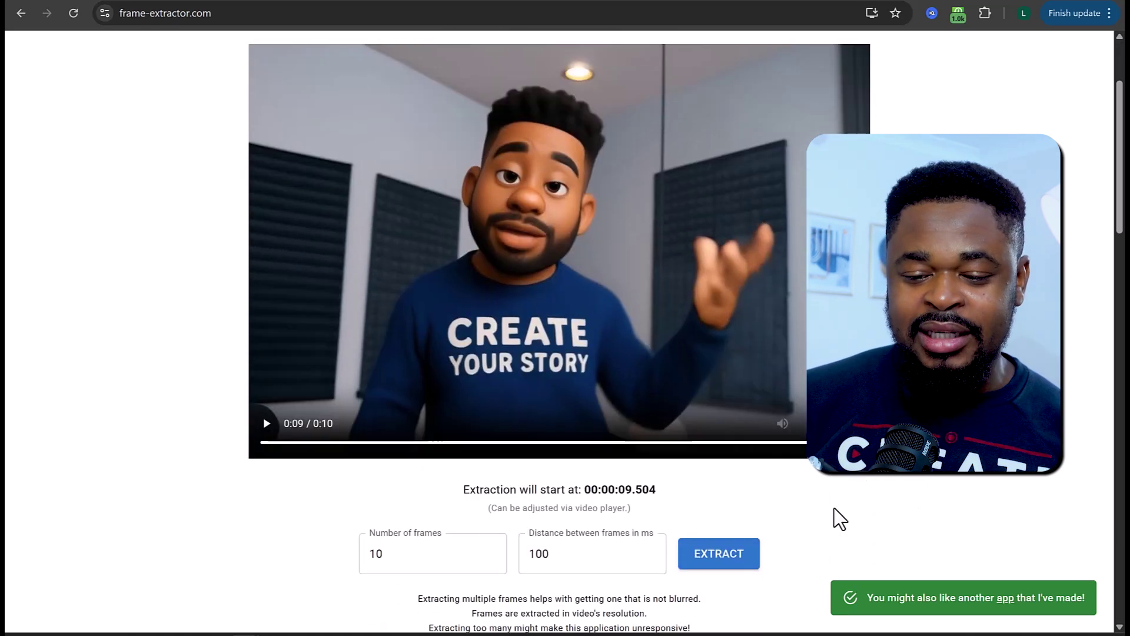
Step: Extract 10 frames at 100 ms intervals from the dancing video and download frame #3
left_click(747, 568)
scroll(778, 459, "down", 20)
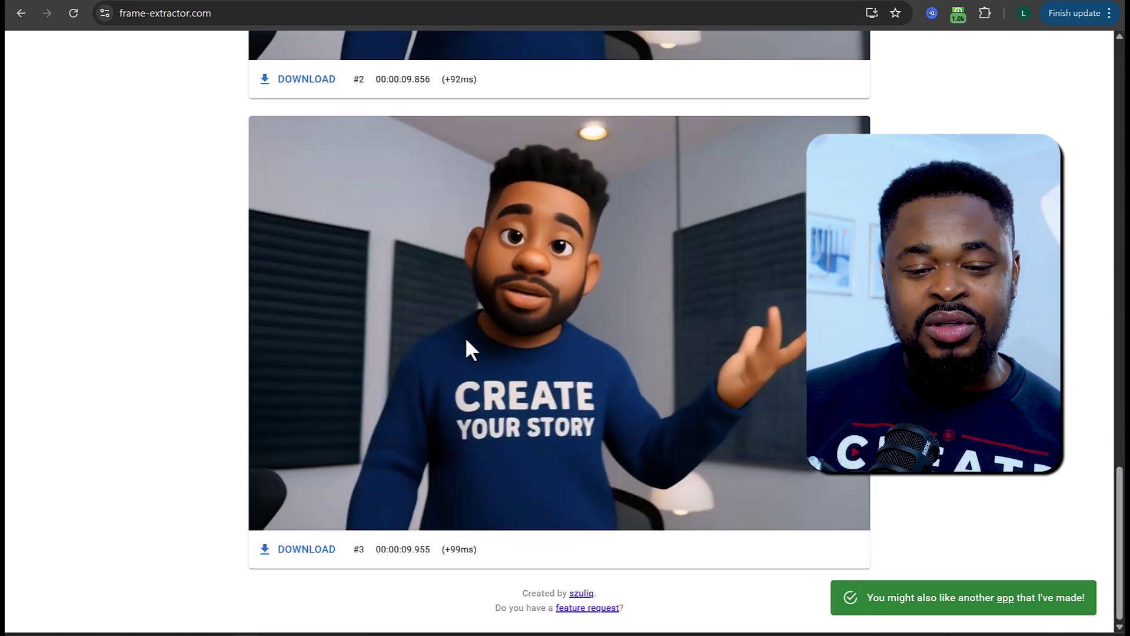
left_click(301, 565)
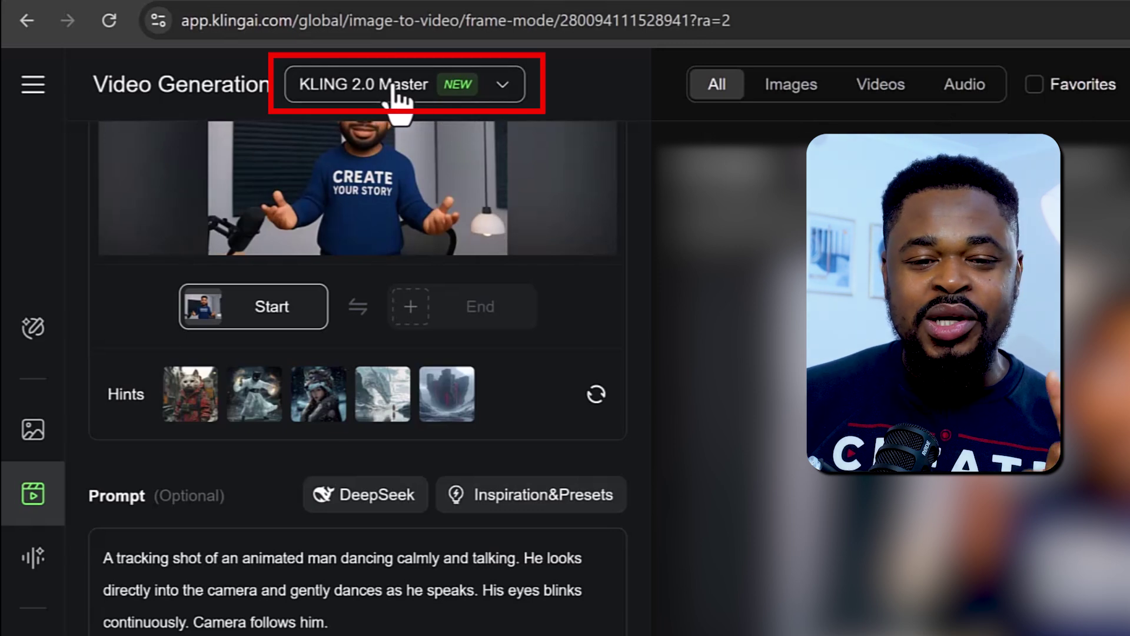
Step: Switch to Kling AI, change the model to KLING 1.6, and load the extracted dancing frame as start and the seated character image as end frame
left_click(442, 97)
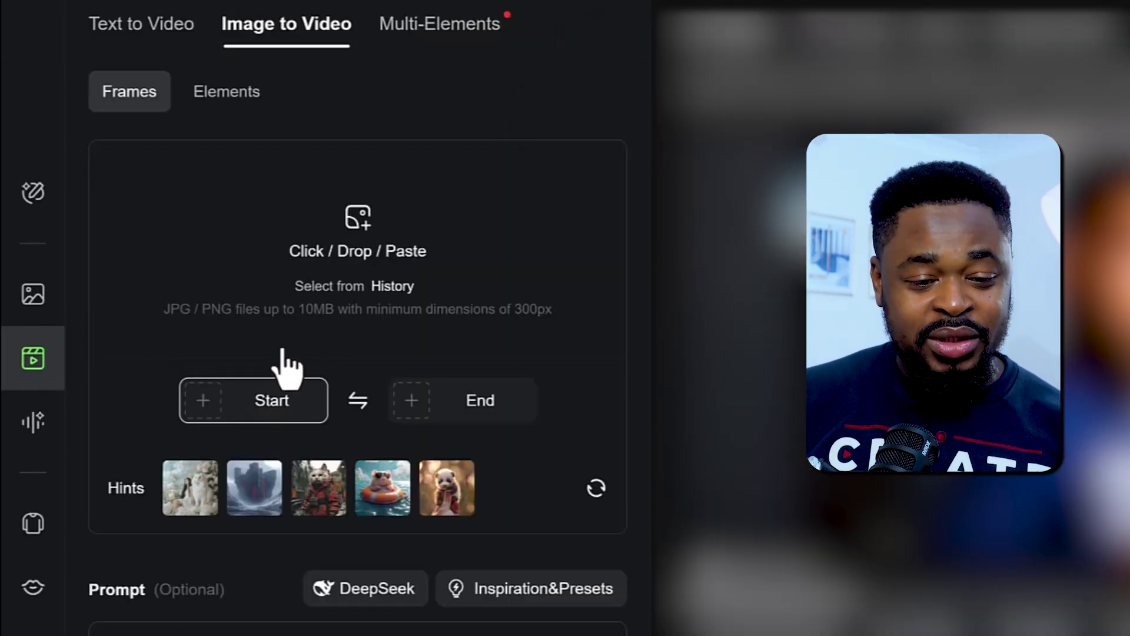
left_click(247, 397)
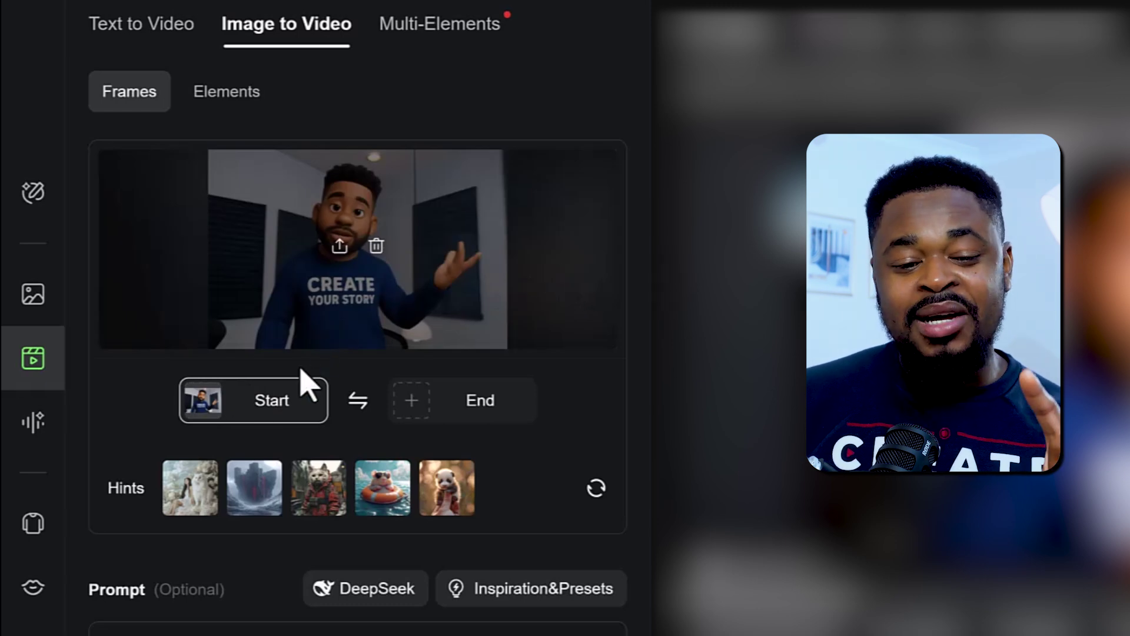
left_click(465, 415)
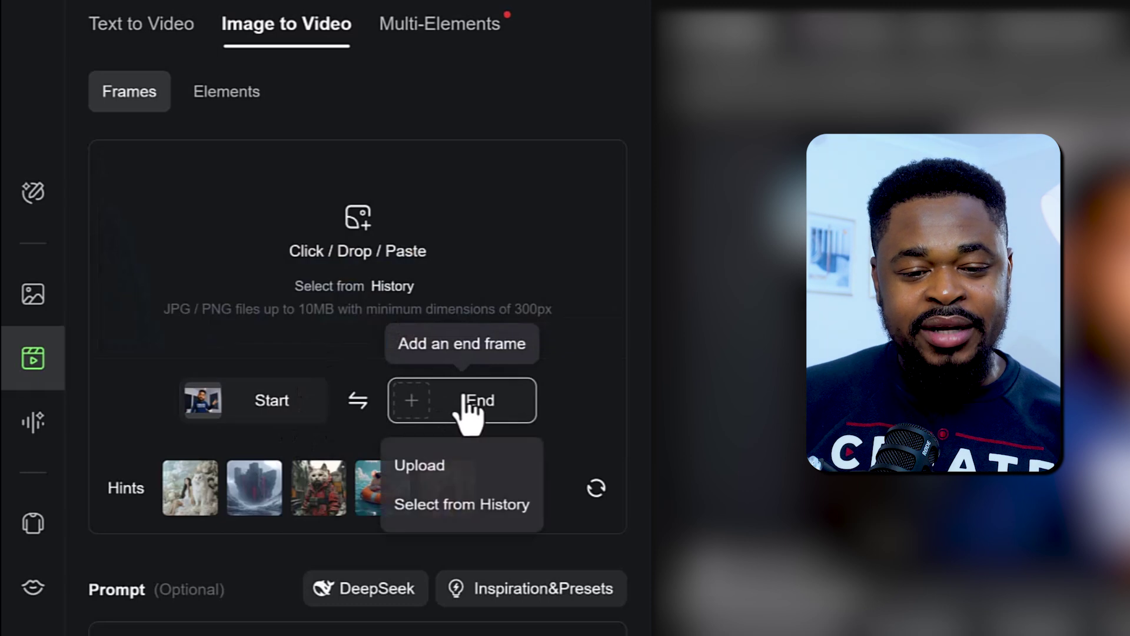
left_click(456, 471)
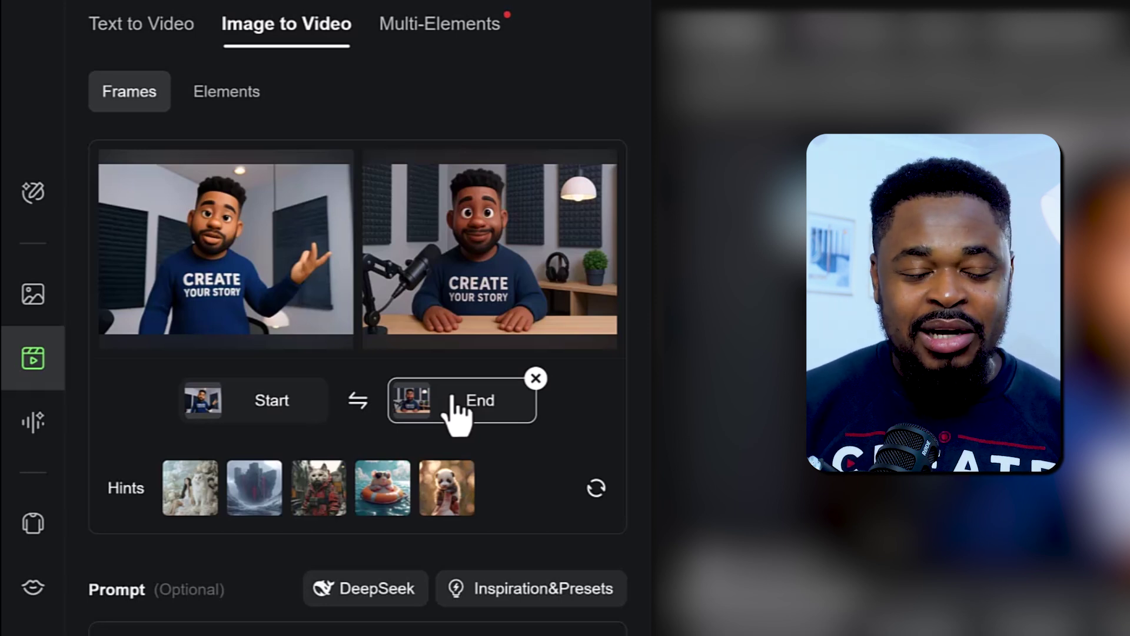
mouse_move(566, 320)
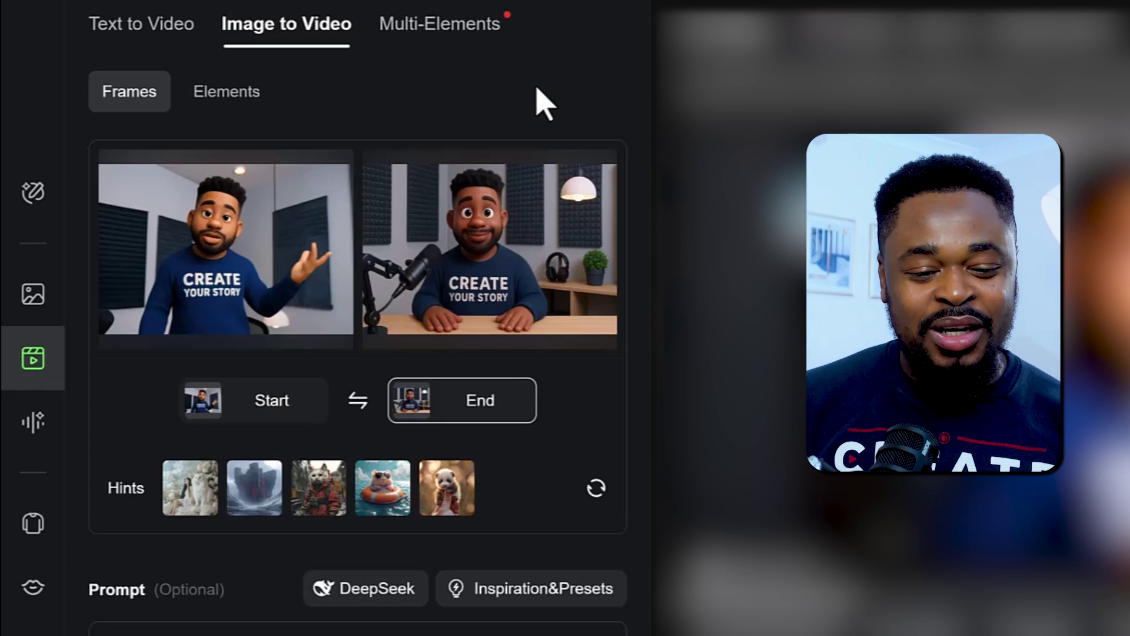
Step: Review the prompt about walking to the table and sitting down, and play the video generated from the start and end frames
scroll(539, 101, "down", 5)
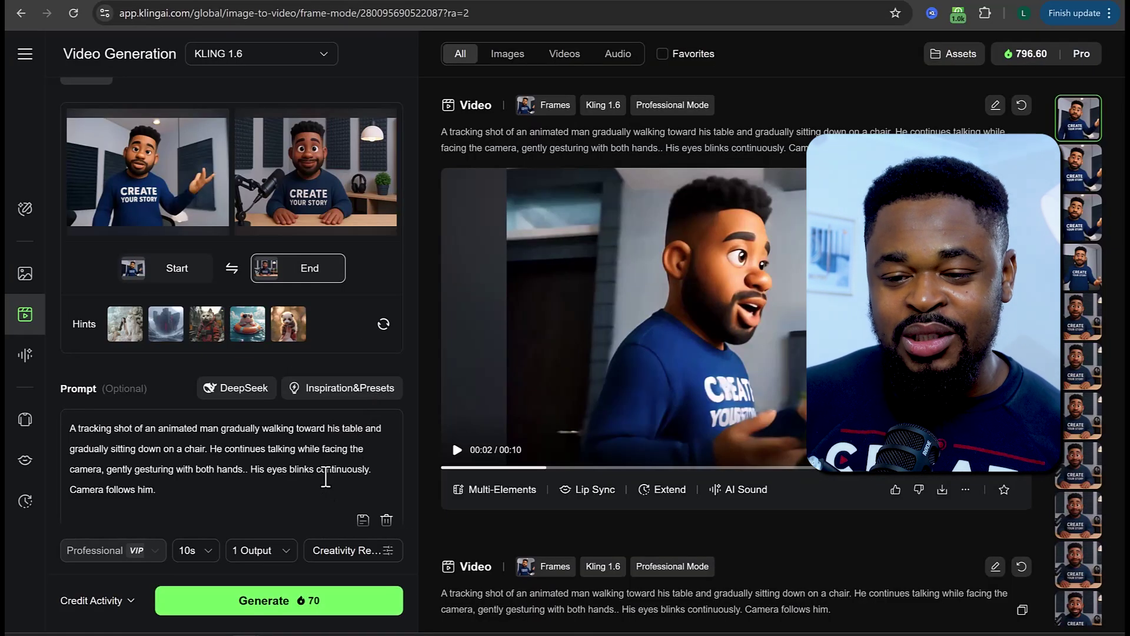
left_click(690, 309)
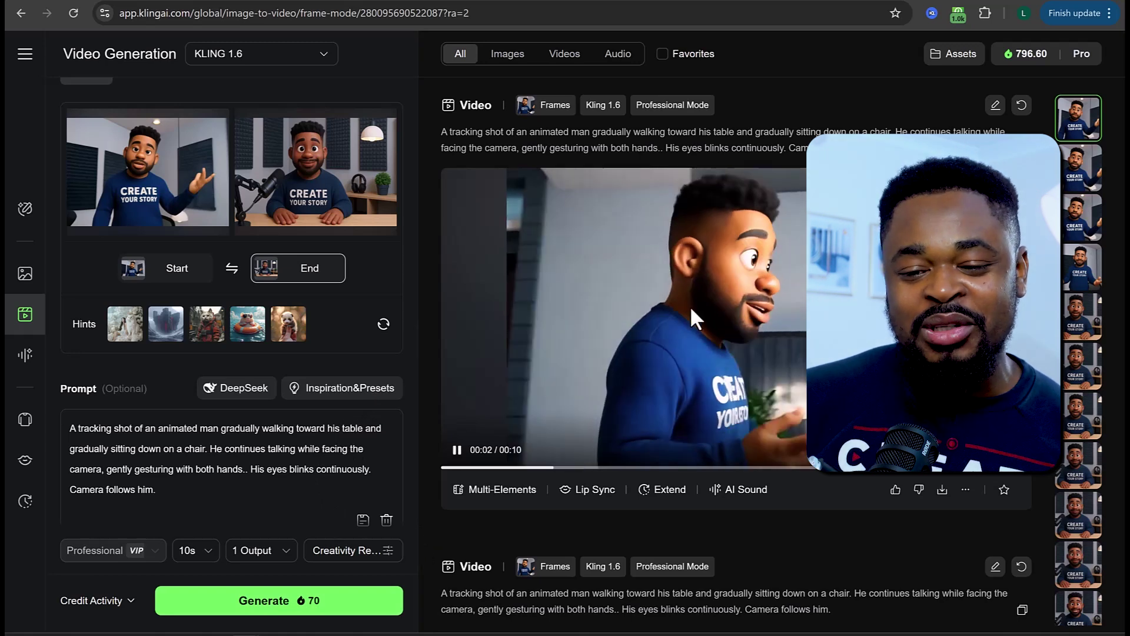
left_click(689, 305)
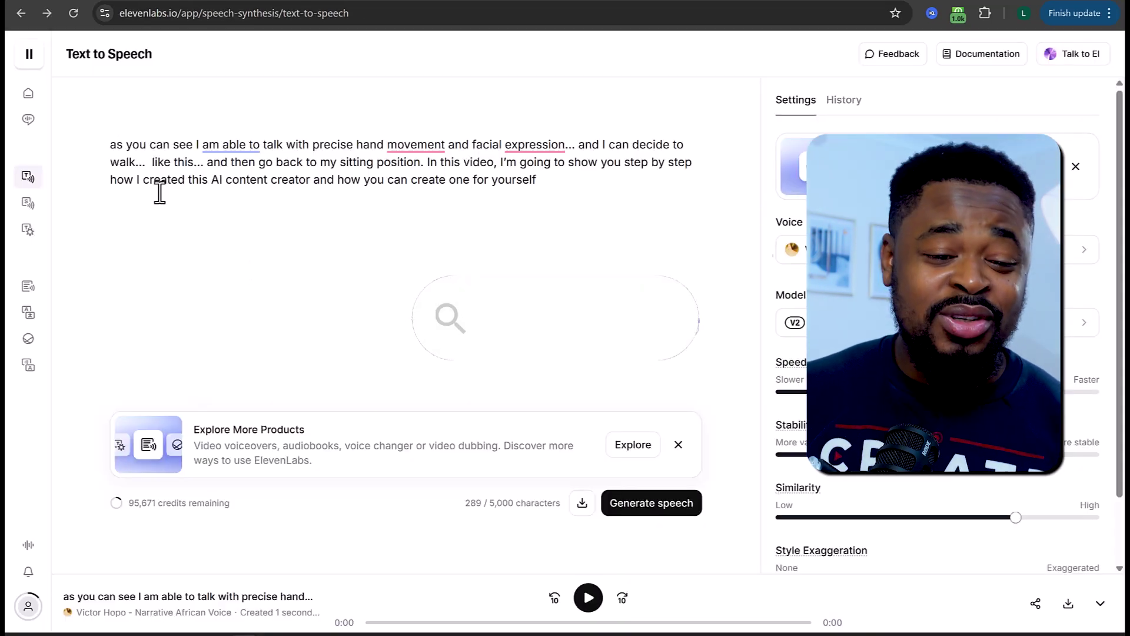
Step: Switch to ElevenLabs Text to Speech, review the script and voice options, and generate speech with the Narrative African Voice and Eleven Multilingual v2
left_click(115, 147)
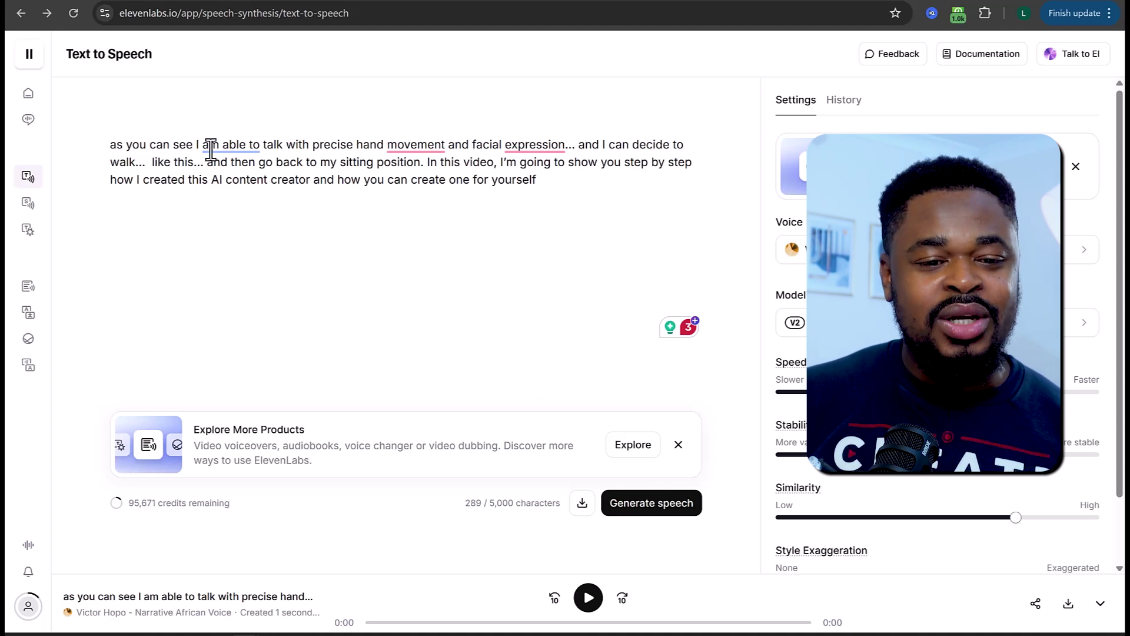
left_click_drag(111, 144, 591, 182)
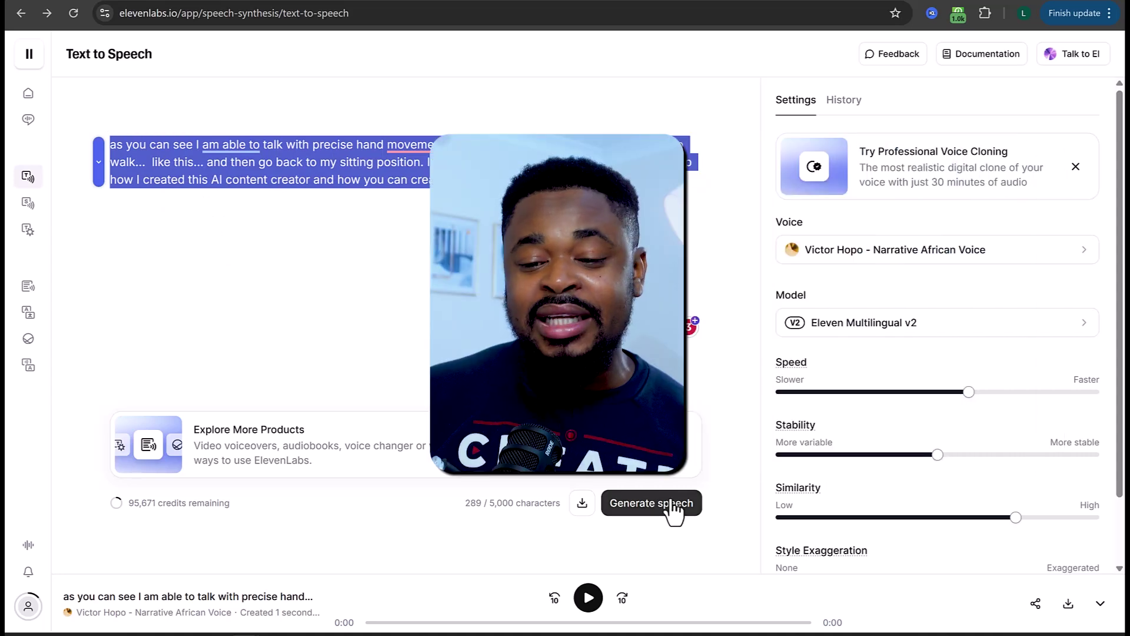
left_click(847, 261)
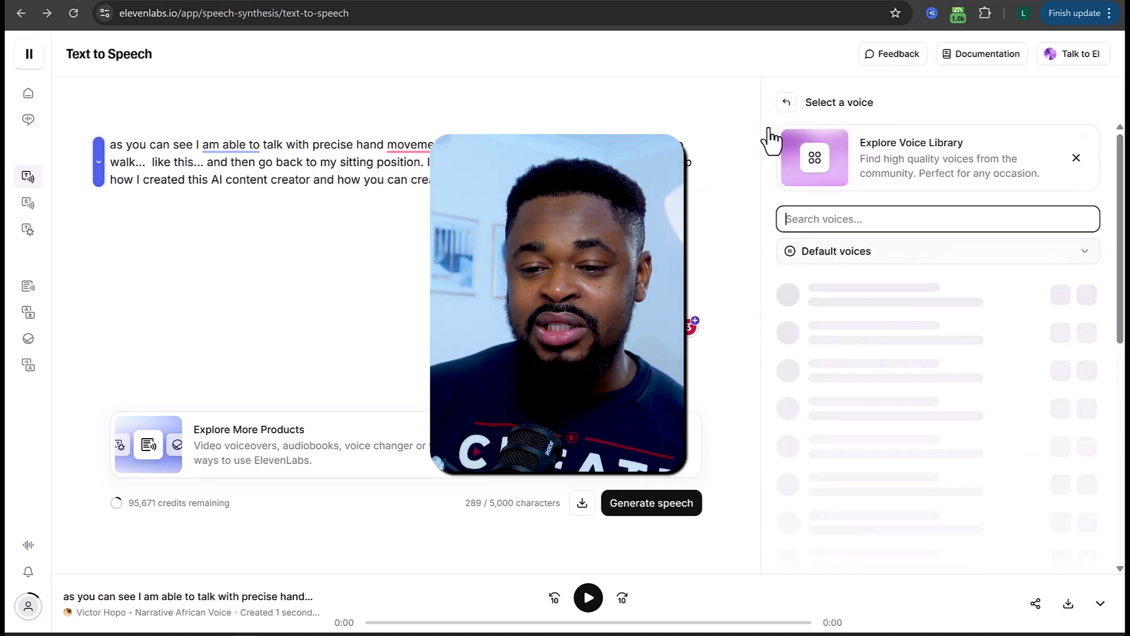
left_click(786, 103)
left_click(674, 511)
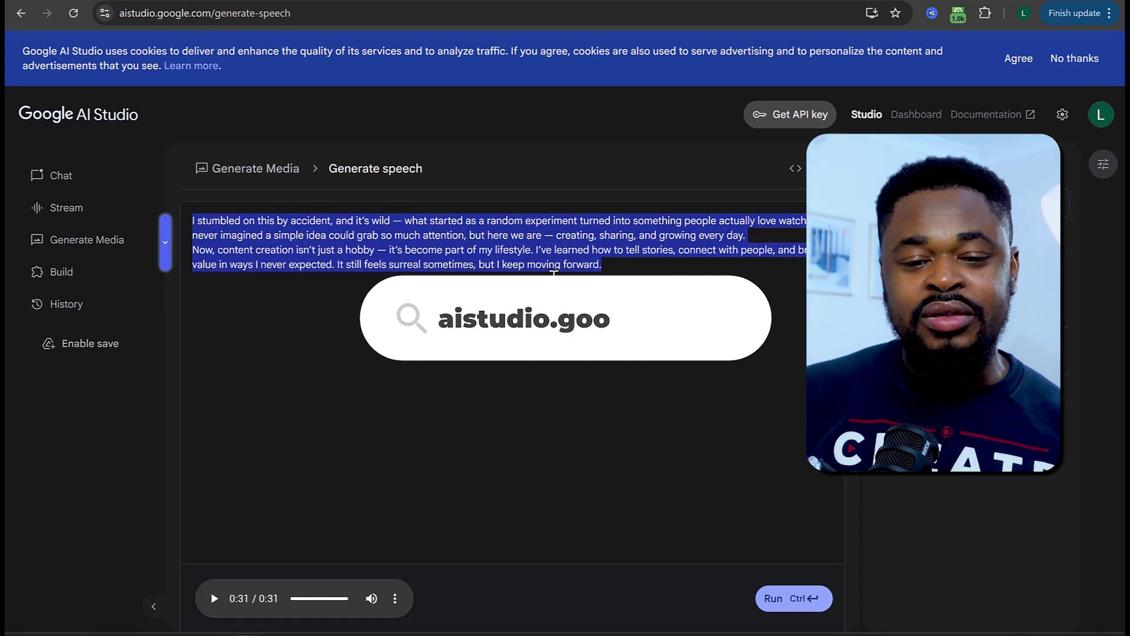
Step: Switch to Google AI Studio's Generate speech page and review the two-paragraph voiceover script
left_click(626, 266)
left_click_drag(625, 266, 182, 206)
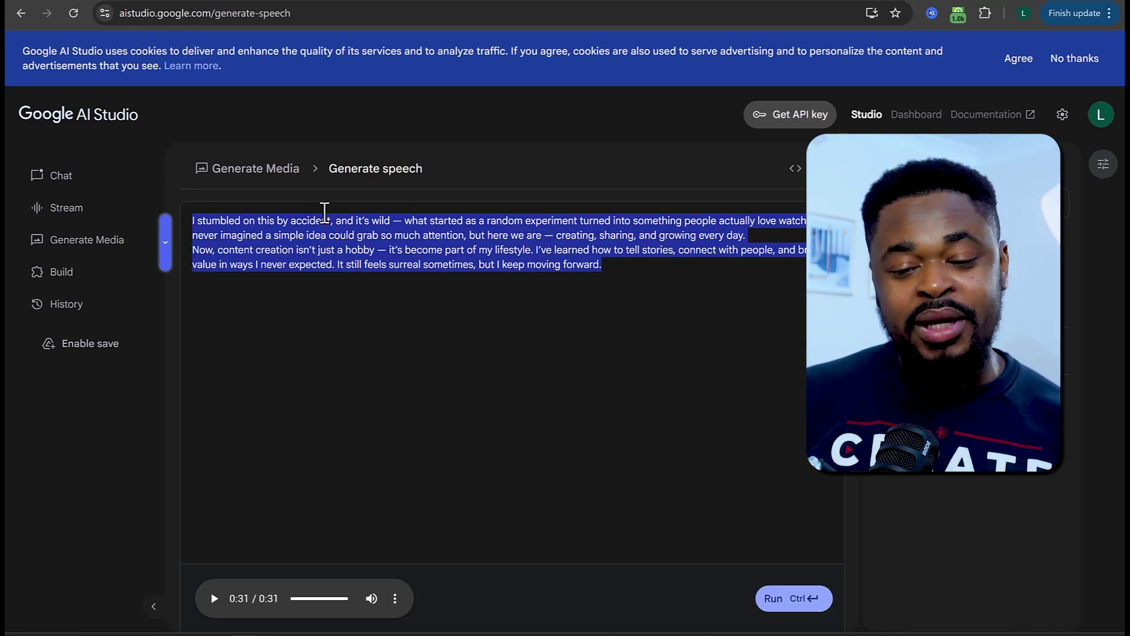
left_click(323, 264)
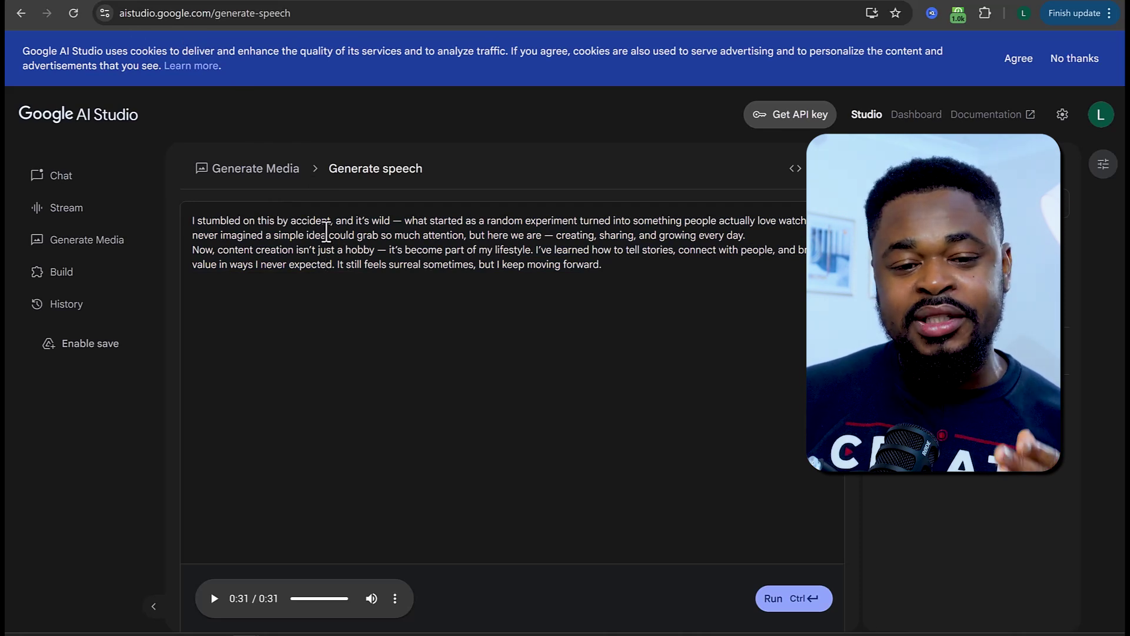
left_click_drag(207, 227, 506, 267)
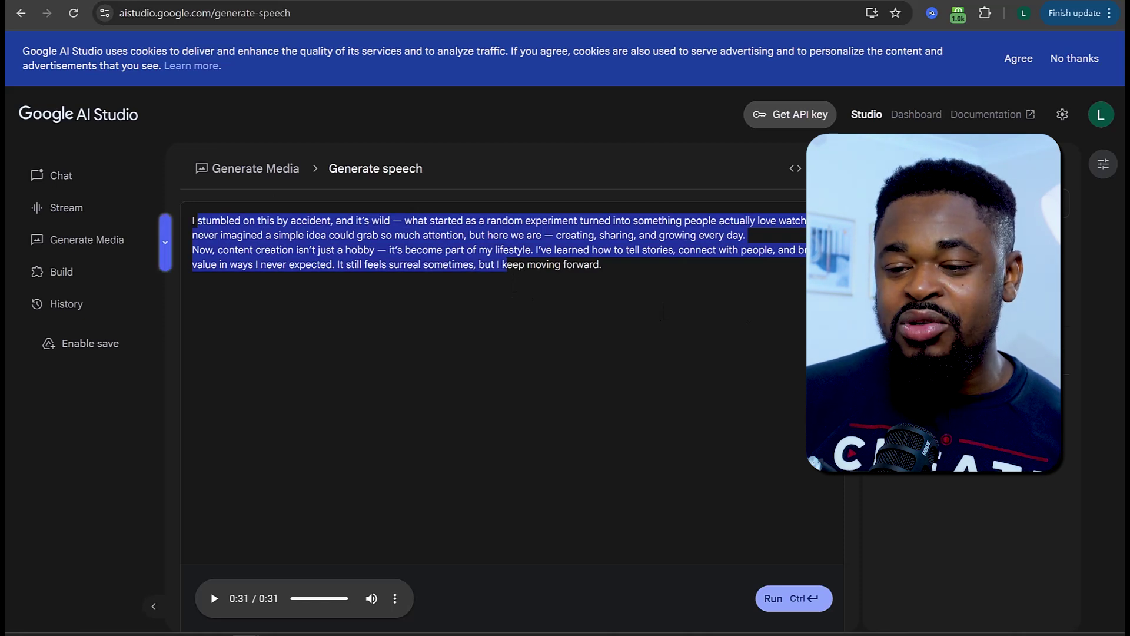
Step: Review the single-speaker voice options without changing the Orus voice, and play part of the generated speech
left_click(938, 309)
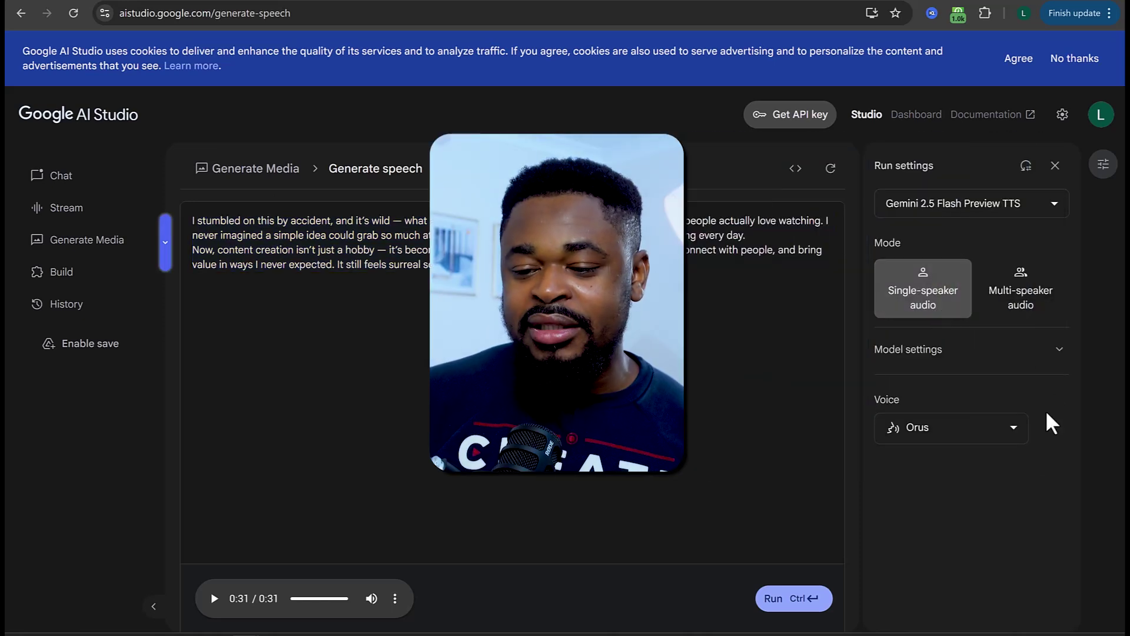
left_click(938, 433)
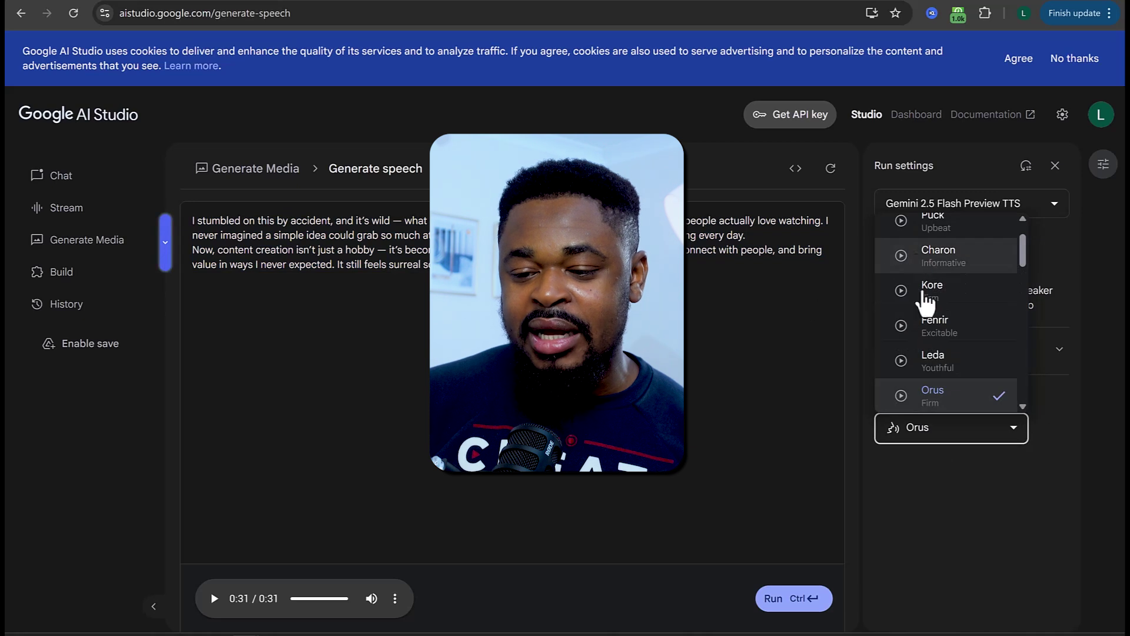
left_click(777, 443)
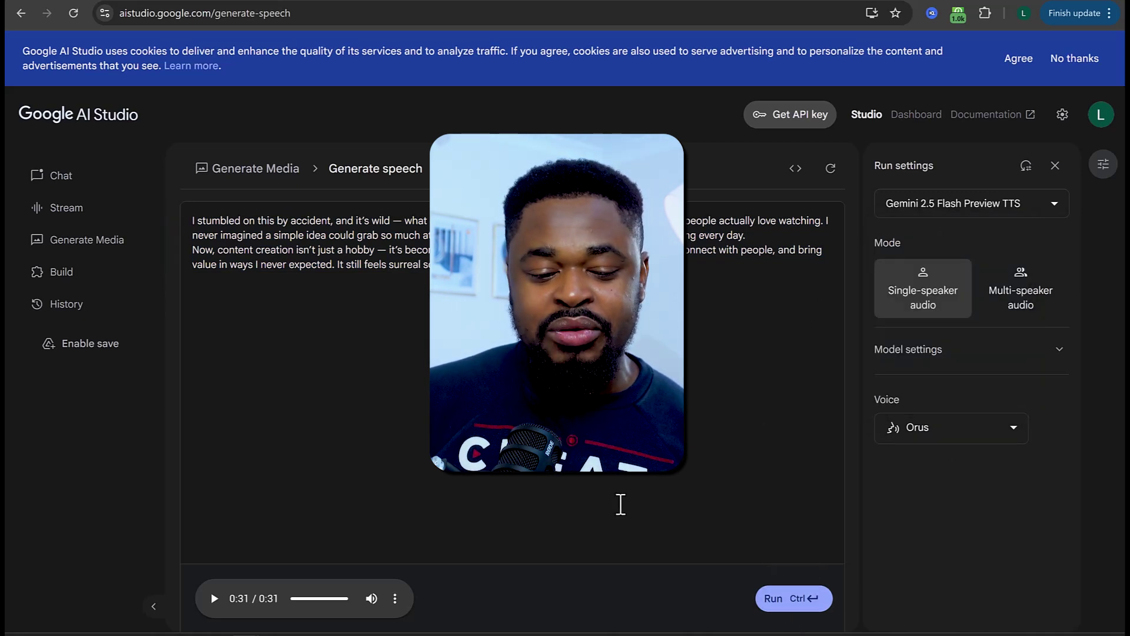
left_click(215, 599)
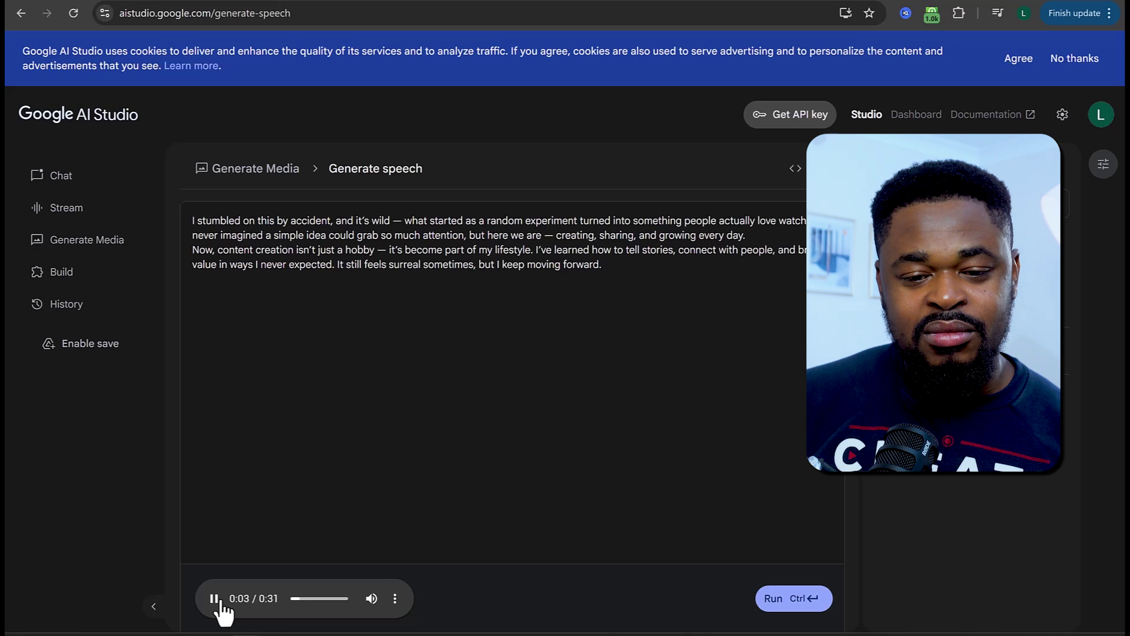
left_click(214, 598)
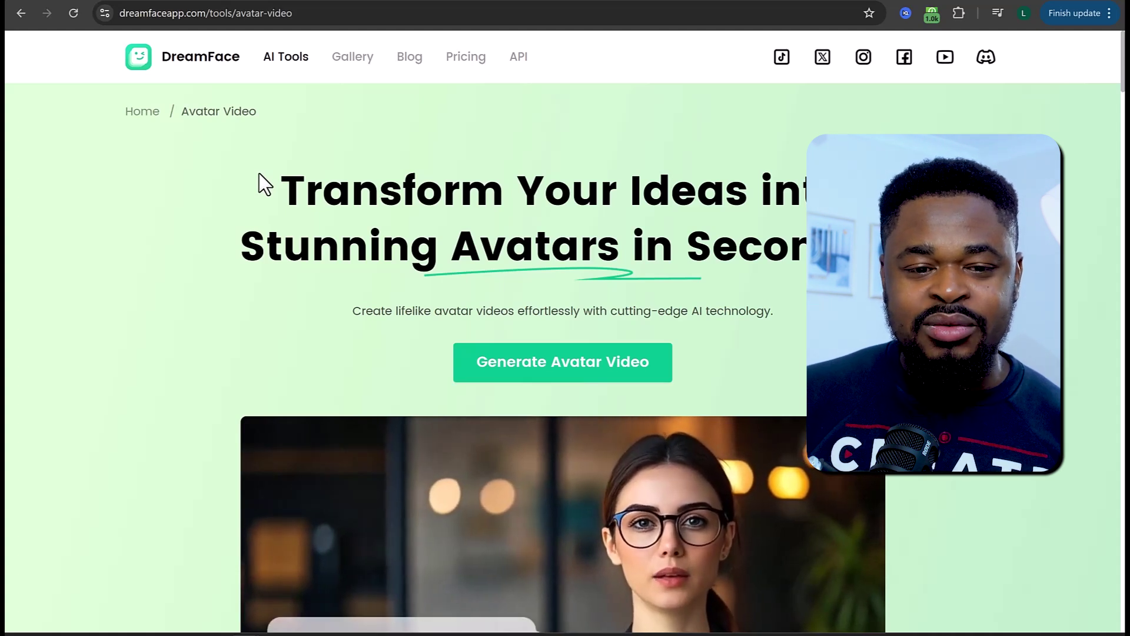
Step: Switch to DreamFace, open the Video Lip Sync avatar tool, and upload the seated podcast character video from the PC
mouse_move(285, 56)
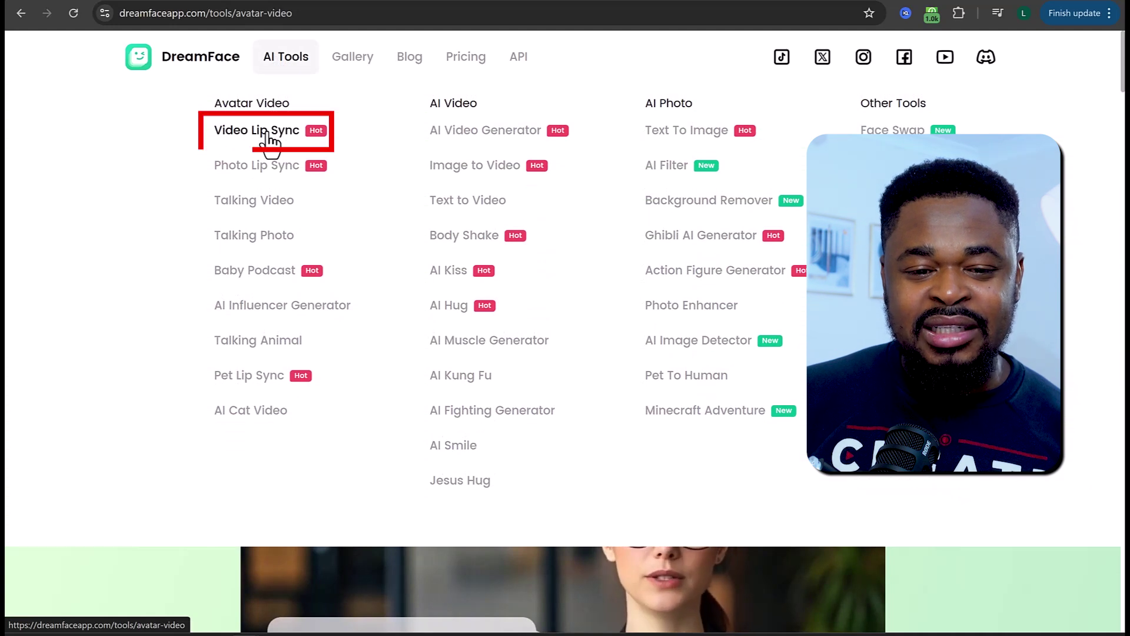
left_click(266, 134)
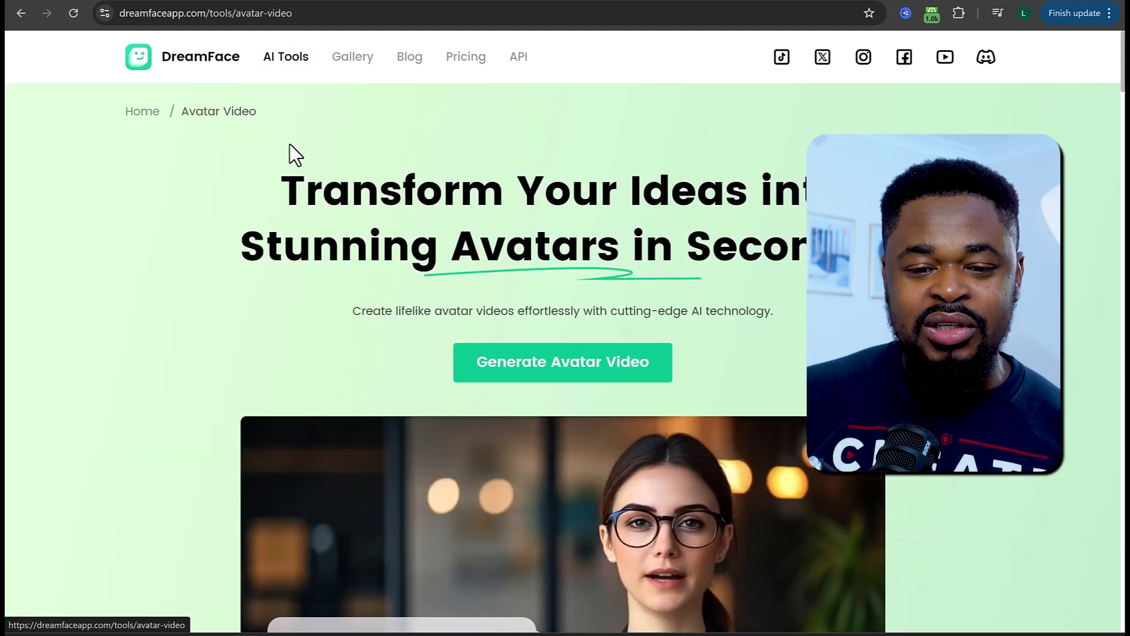
left_click(510, 362)
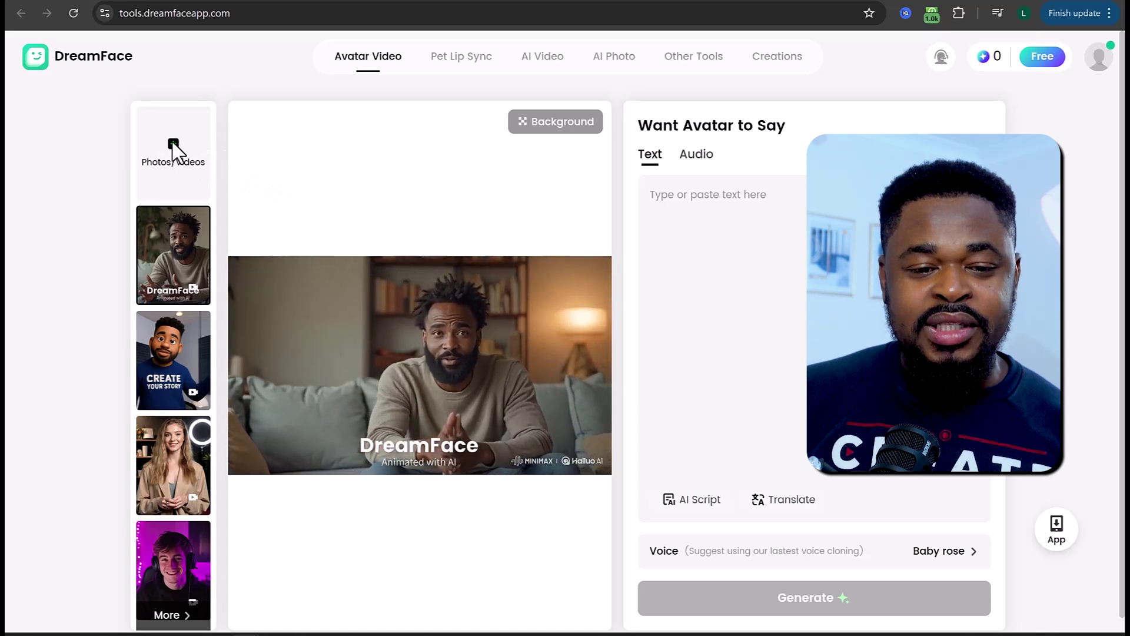
left_click(174, 144)
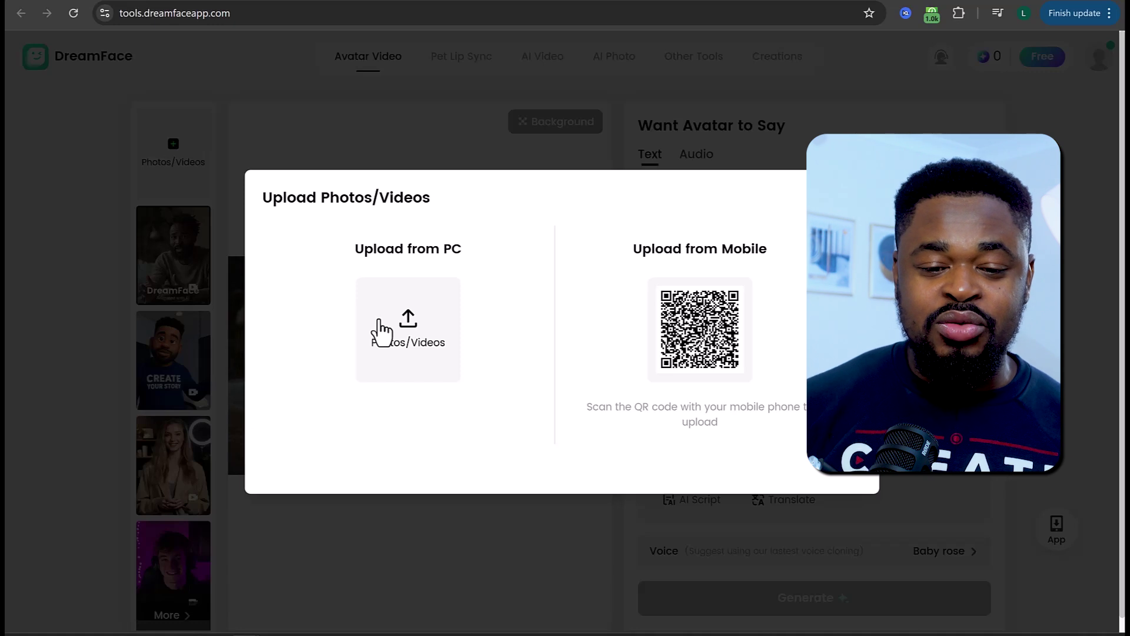
left_click(407, 334)
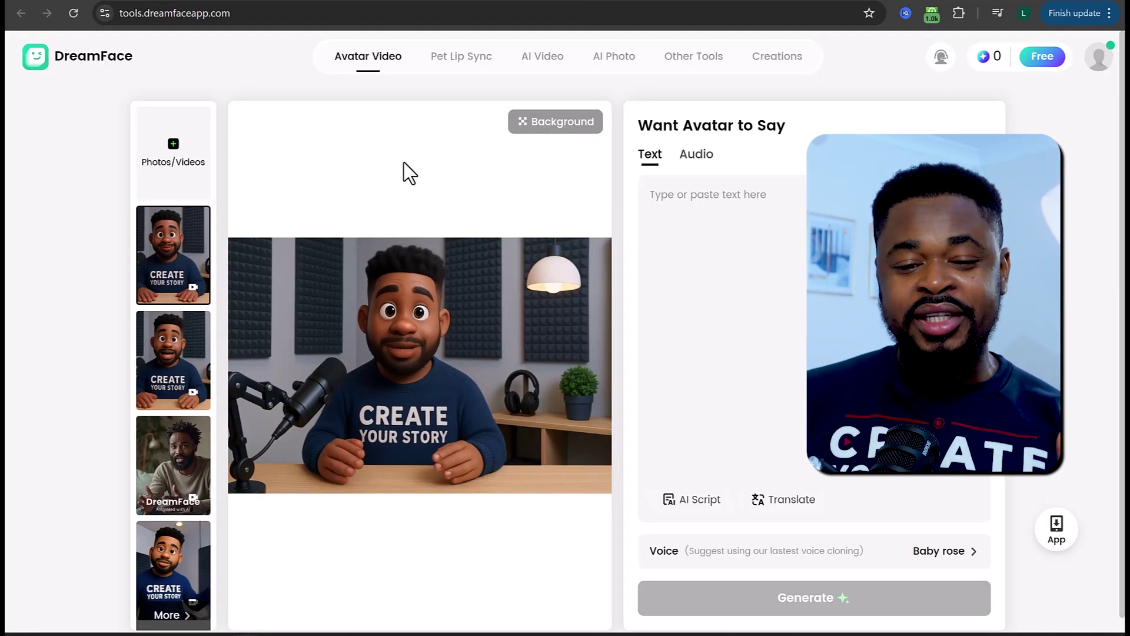
Step: Load the ElevenLabs Narrative African Voice MP3 as the avatar's audio, preview it, and generate the lip-synced video
left_click(695, 157)
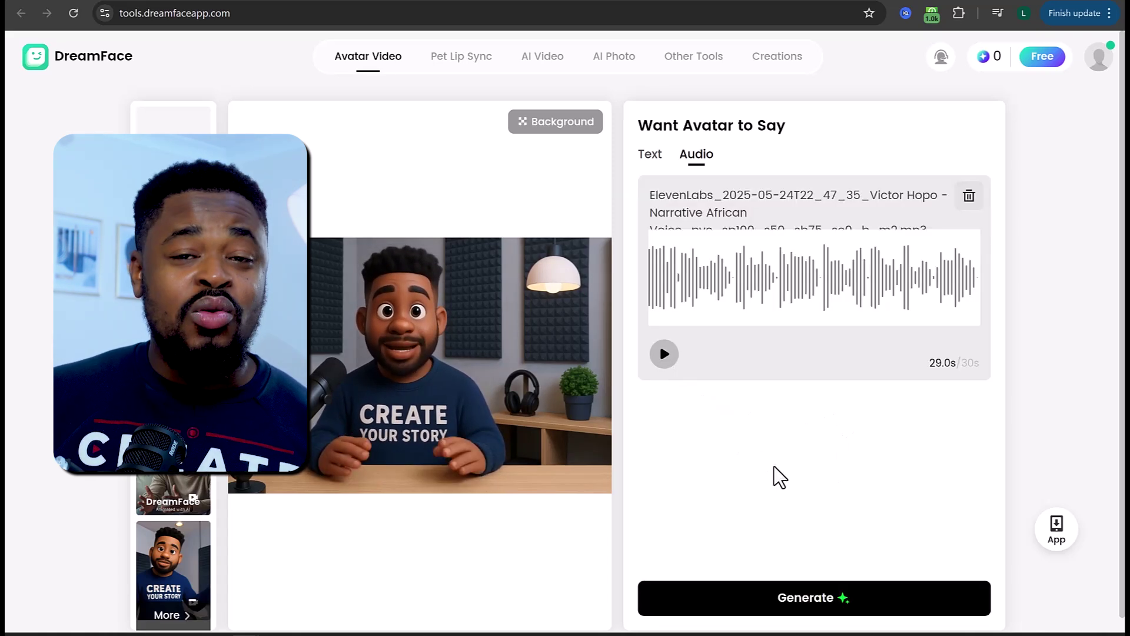
left_click(664, 355)
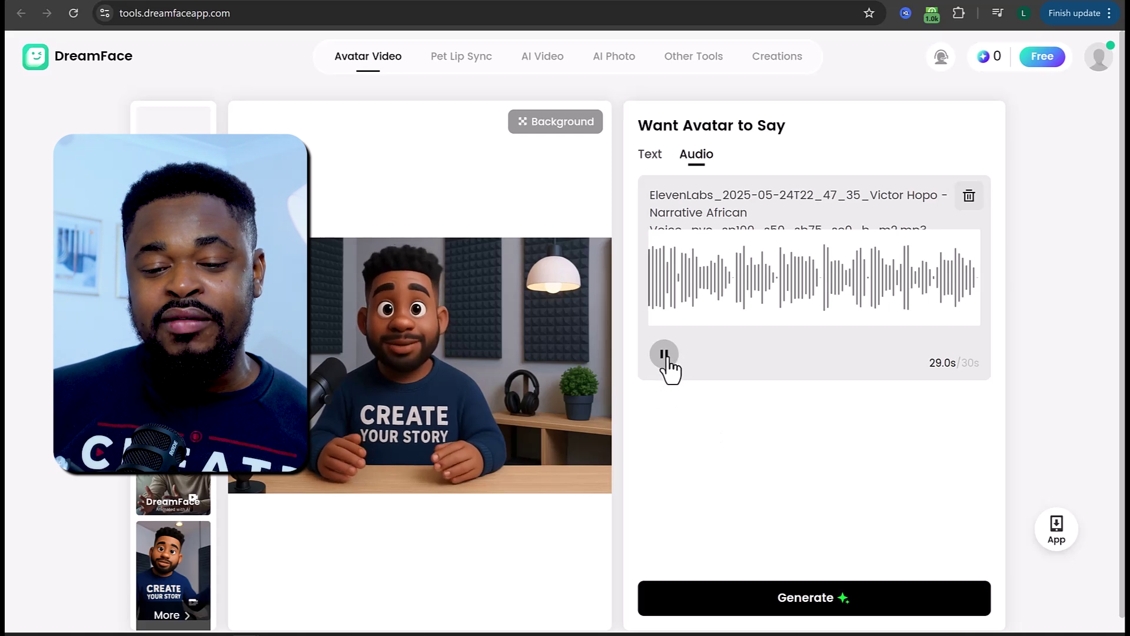
left_click(664, 355)
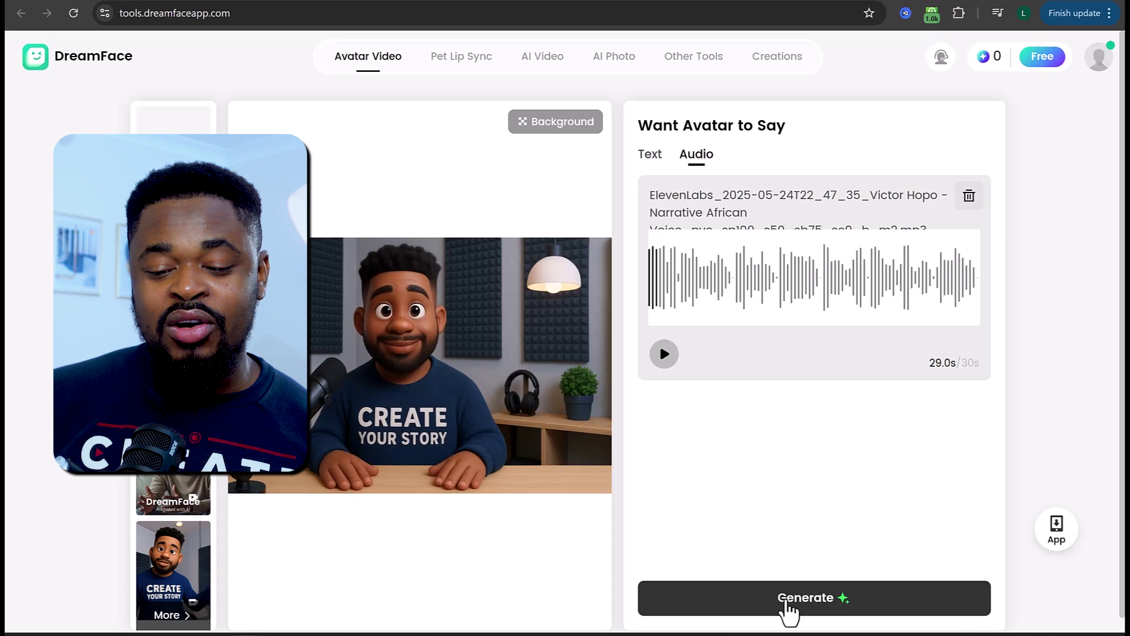
left_click(786, 602)
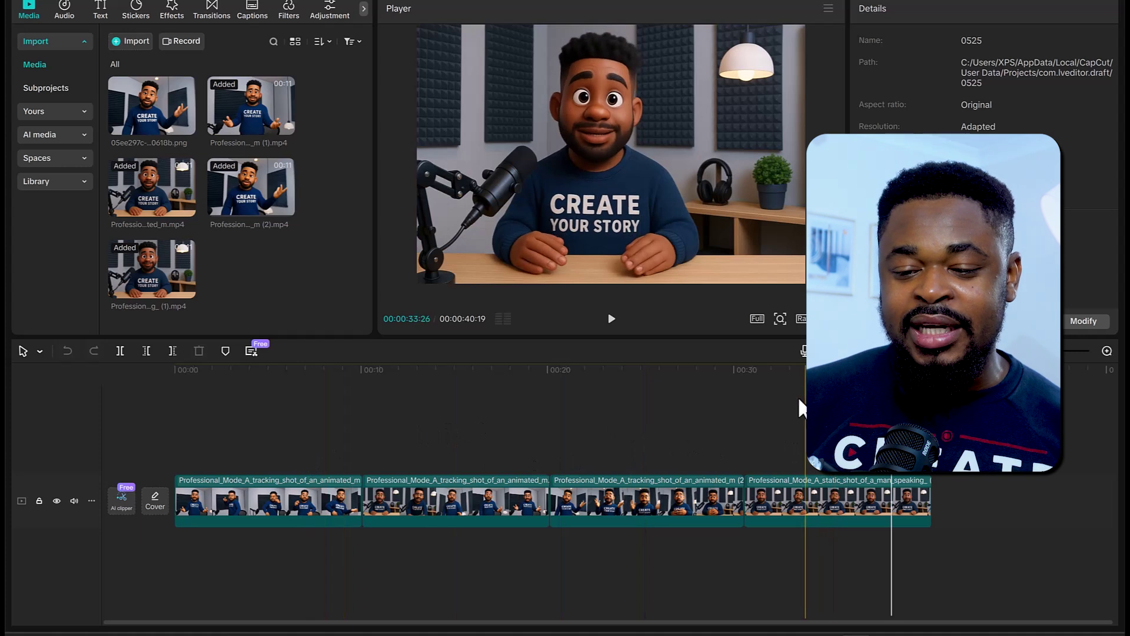
Step: Switch to CapCut and reorder the timeline so the static speaking shot comes first, followed by the tracking shot that starts with the character seated
left_click(787, 368)
left_click_drag(788, 368, 880, 369)
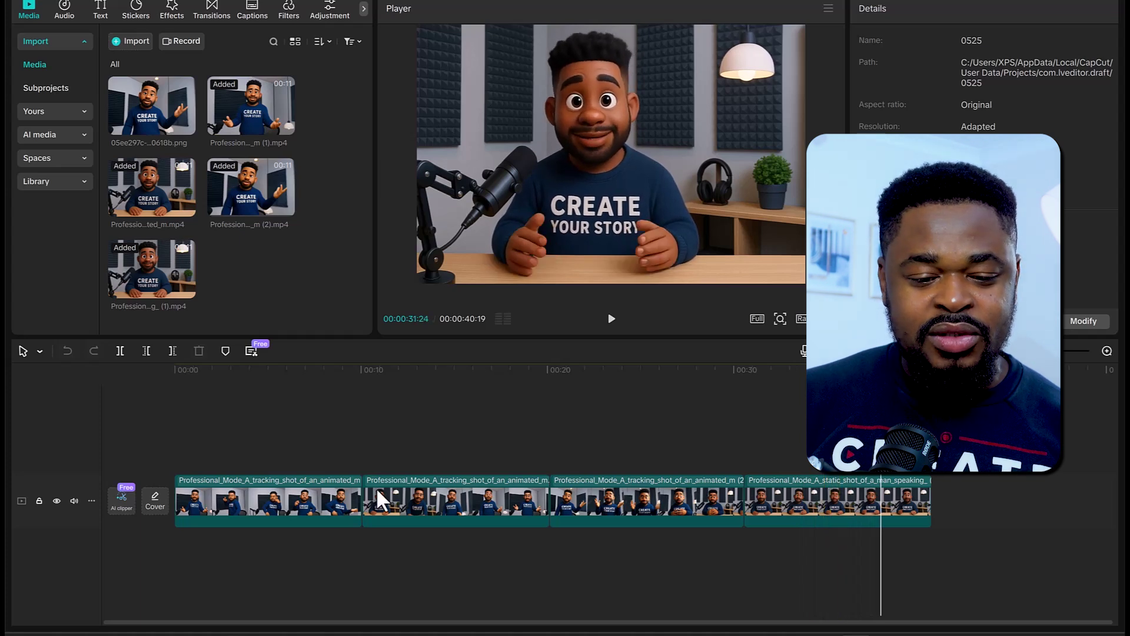
left_click_drag(160, 497, 143, 497)
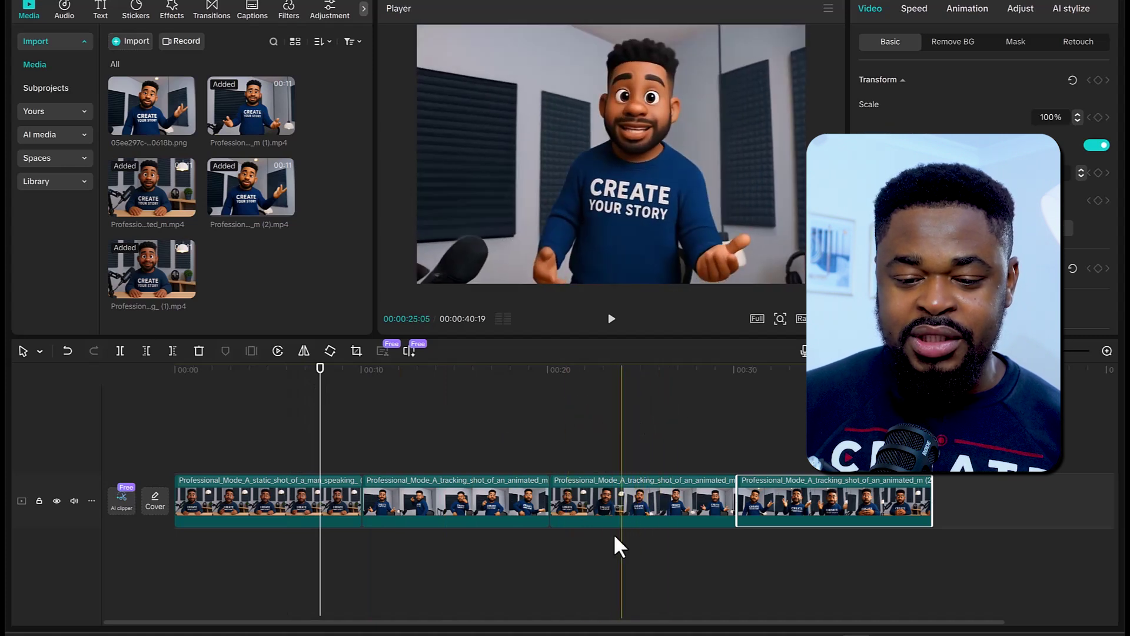
left_click_drag(617, 497, 407, 502)
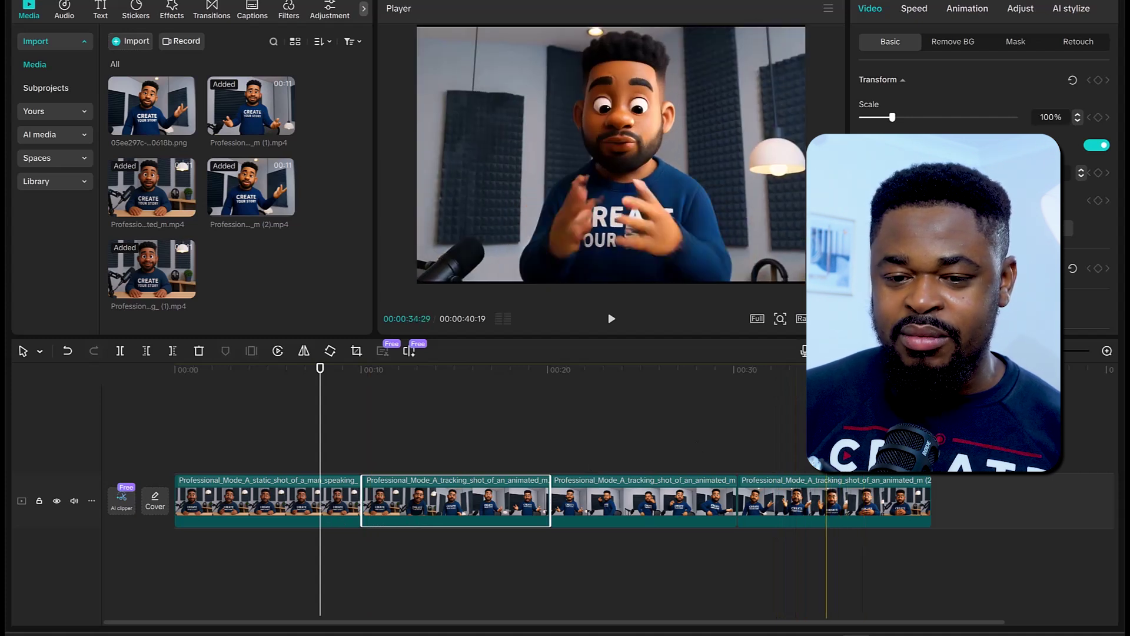
Step: Play the last tracking shot on the timeline to check how the character returns to the table
left_click(849, 559)
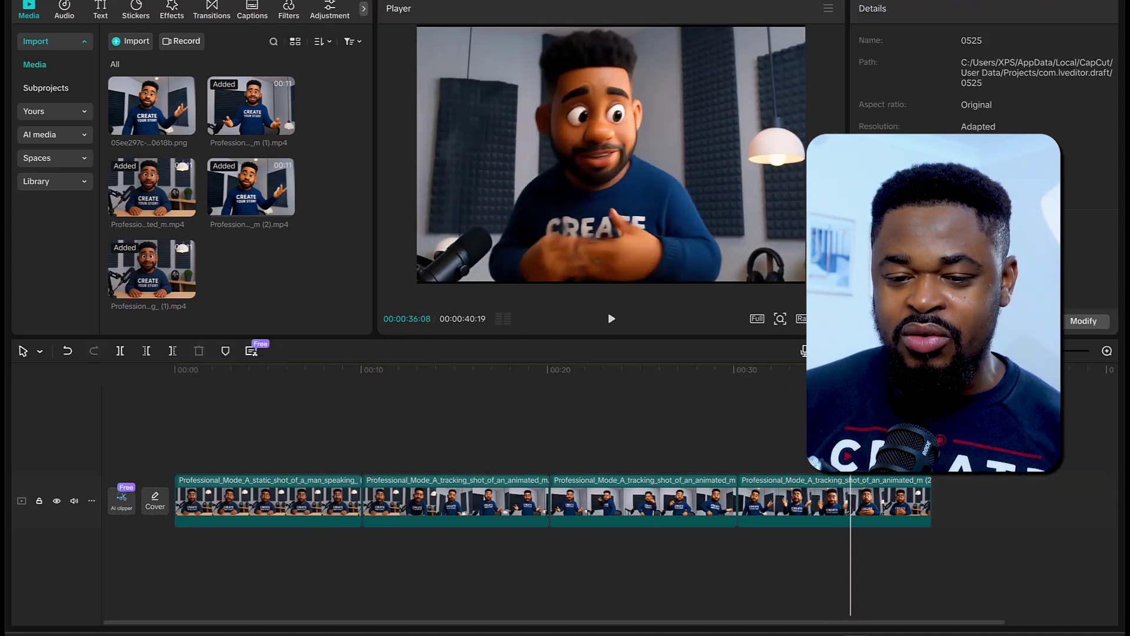
key("space")
key("space")
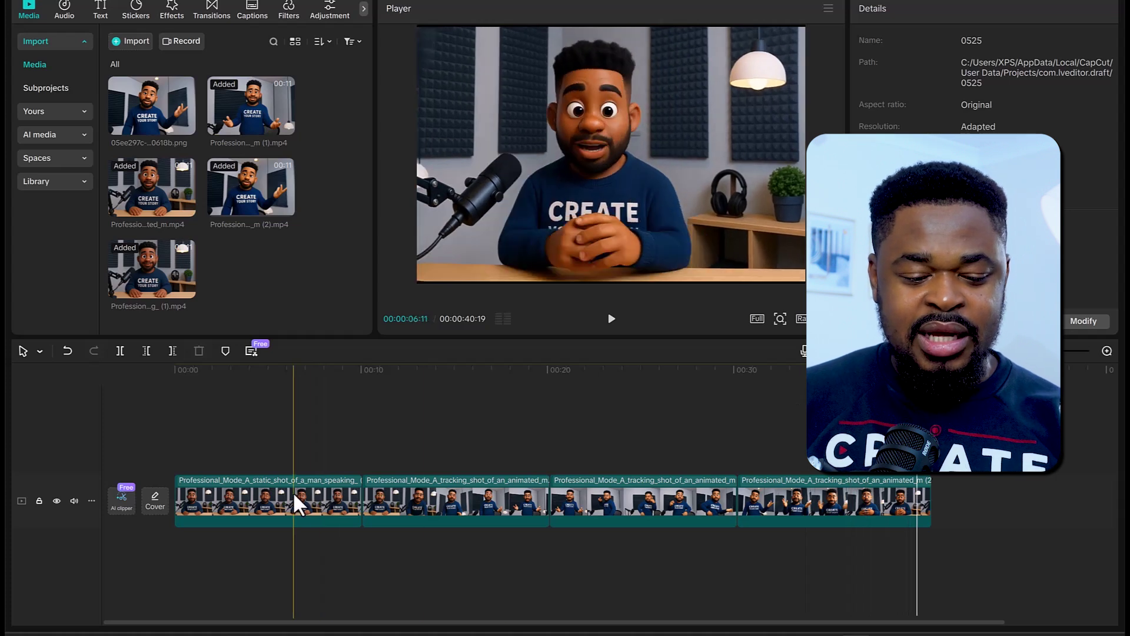
Step: Duplicate the opening static speaking clip and place the copy directly after the last tracking shot
left_click(292, 492)
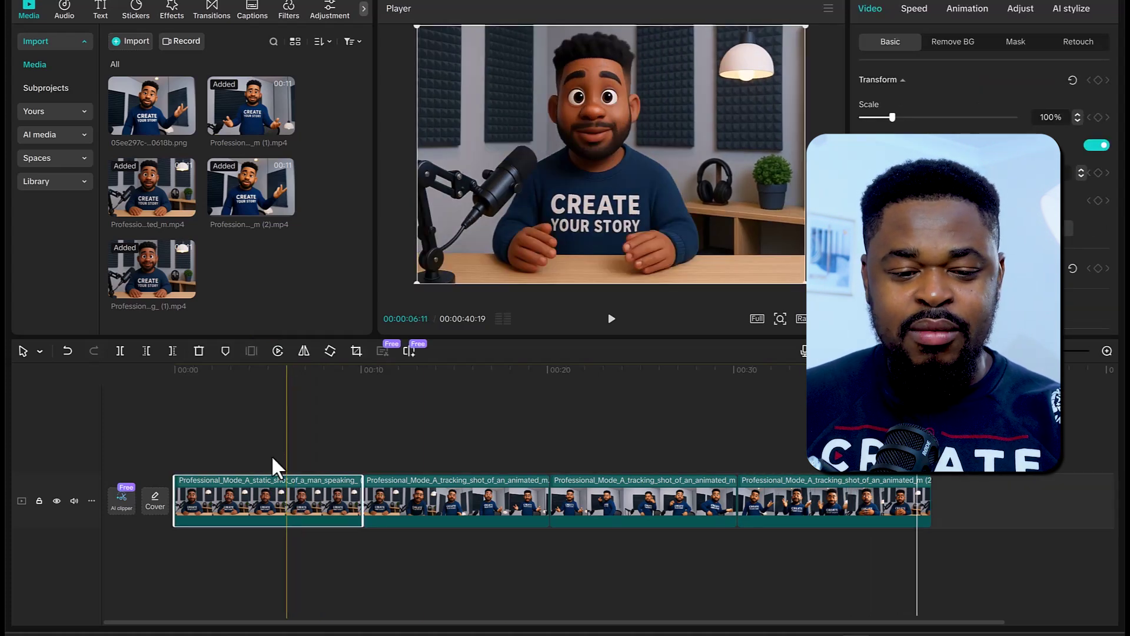
left_click_drag(221, 365, 256, 367)
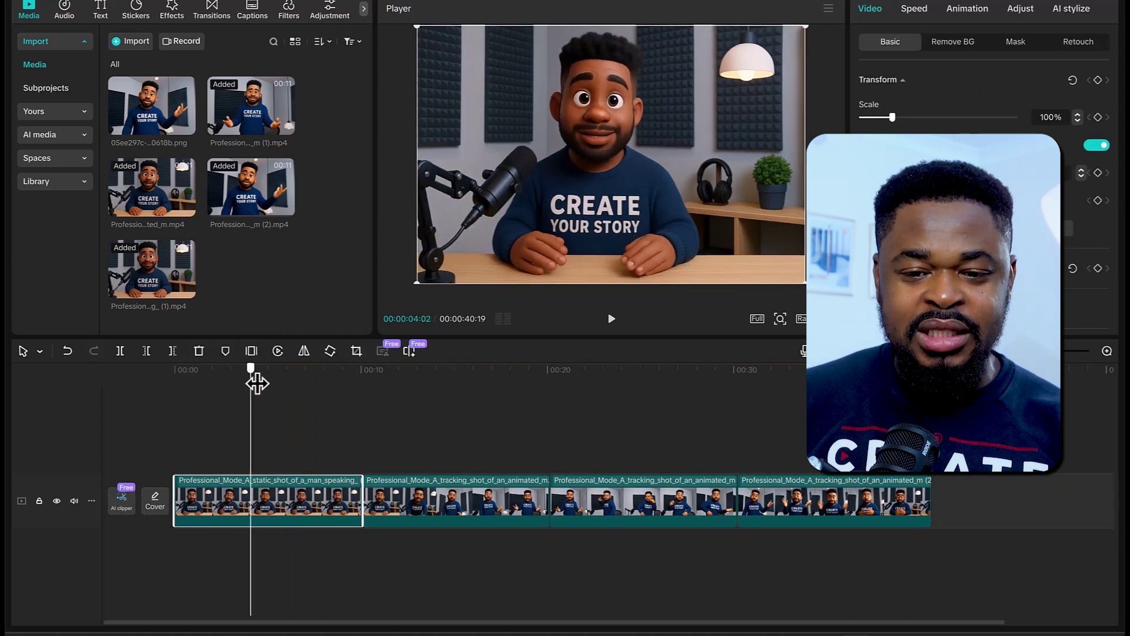
left_click(932, 370)
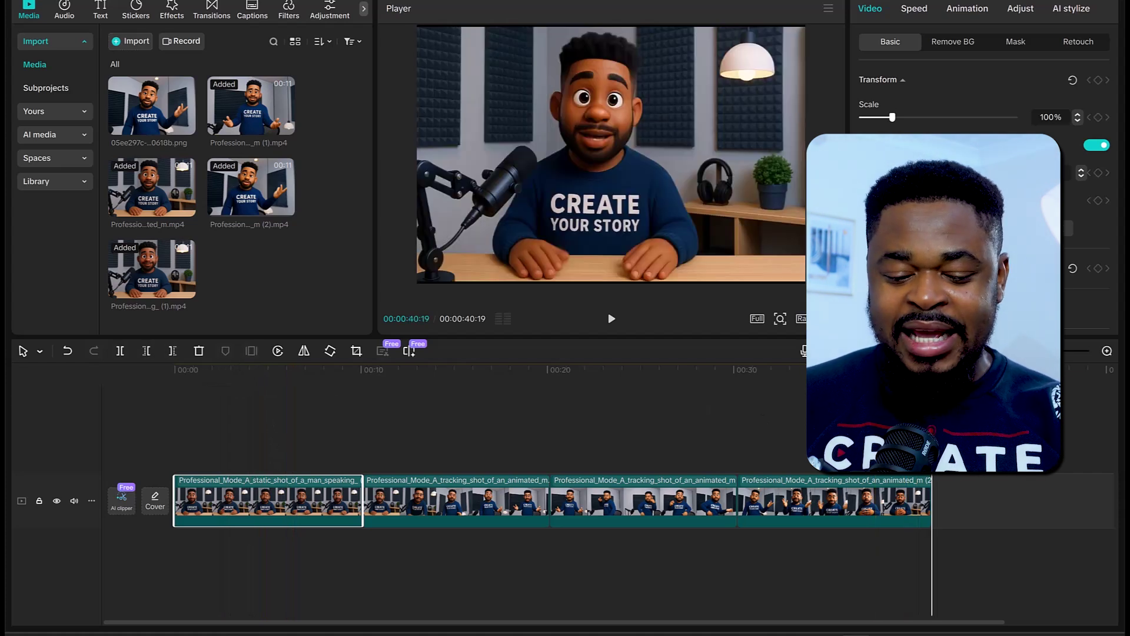
key("ctrl+v")
left_click_drag(1000, 447, 986, 493)
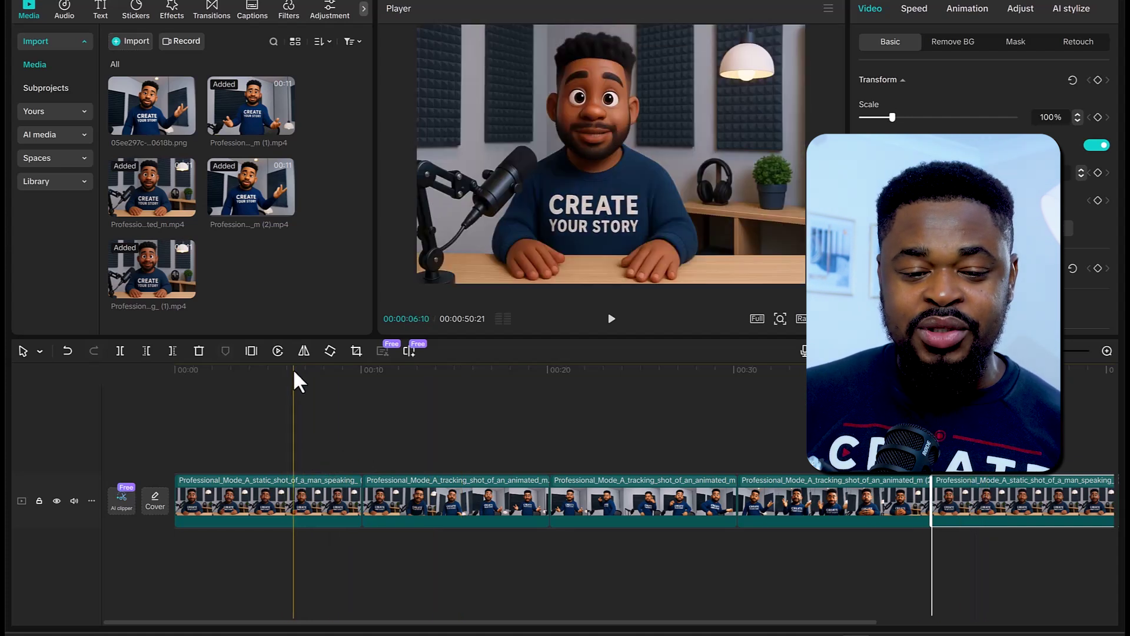
Step: Scrub through the assembled sequence from the first static clip to its copy at the end
left_click(293, 369)
left_click_drag(294, 368, 396, 366)
left_click_drag(572, 370, 1003, 368)
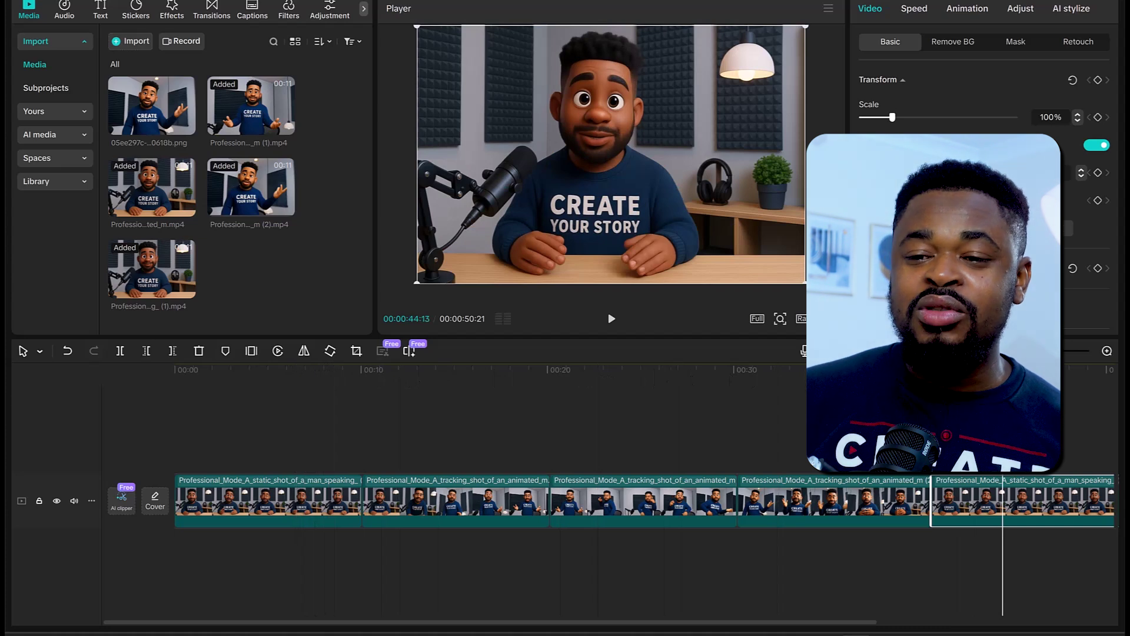